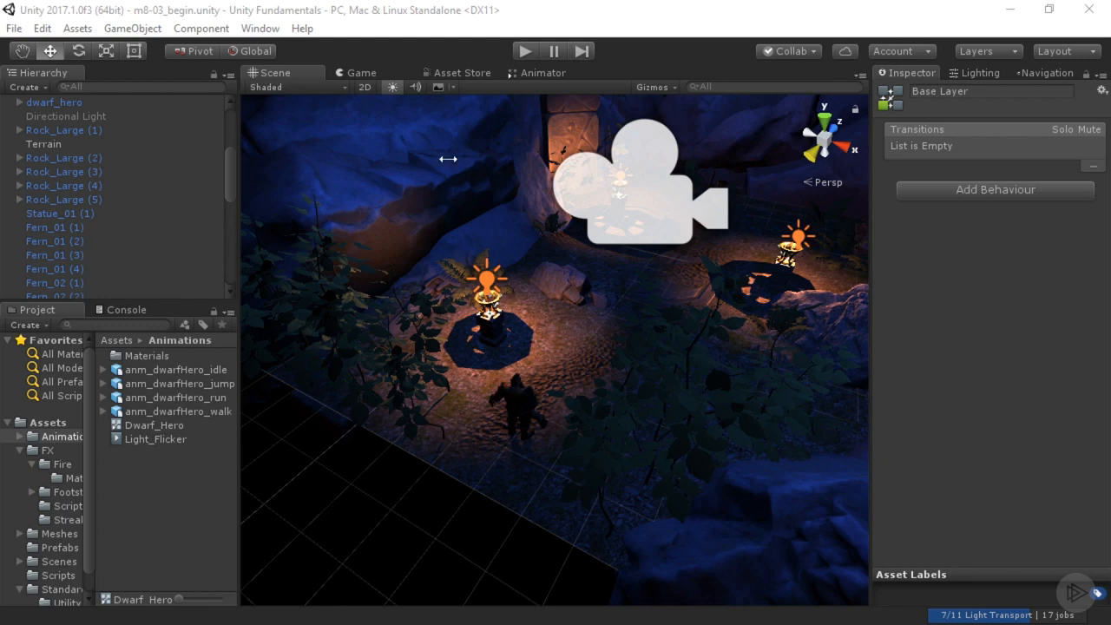
In the Animator graph, make a transition from the anm_dwarfHero_idle state to the anm_dwarfHero_walk state.
{"action": "left_click", "coordinate": [540, 72]}
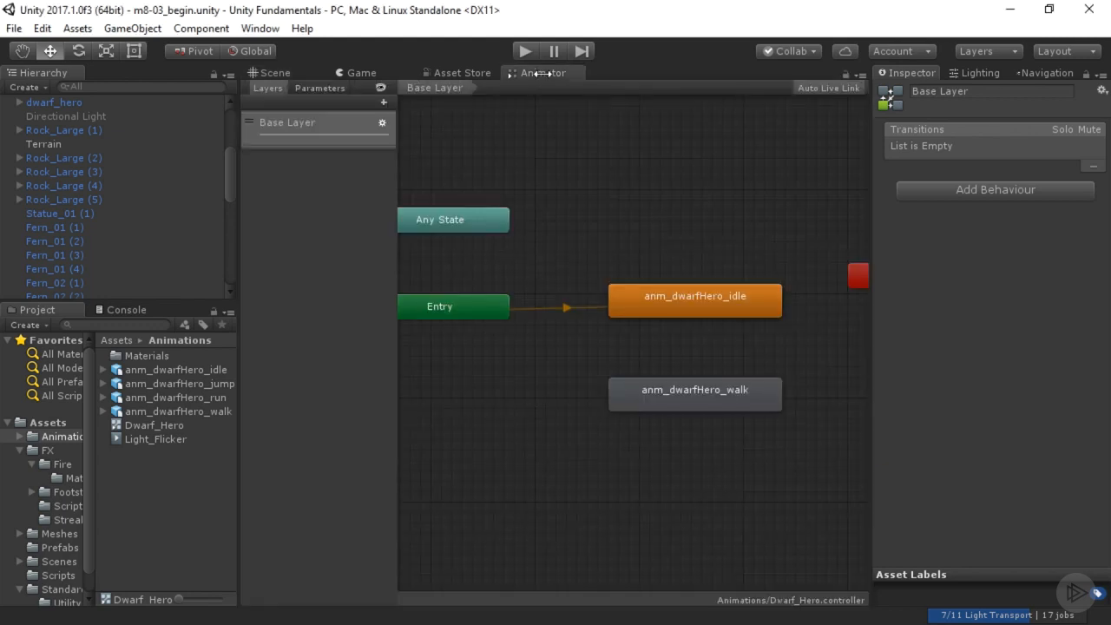
{"action": "middle_click_drag", "start_coordinate": [704, 461], "coordinate": [652, 426]}
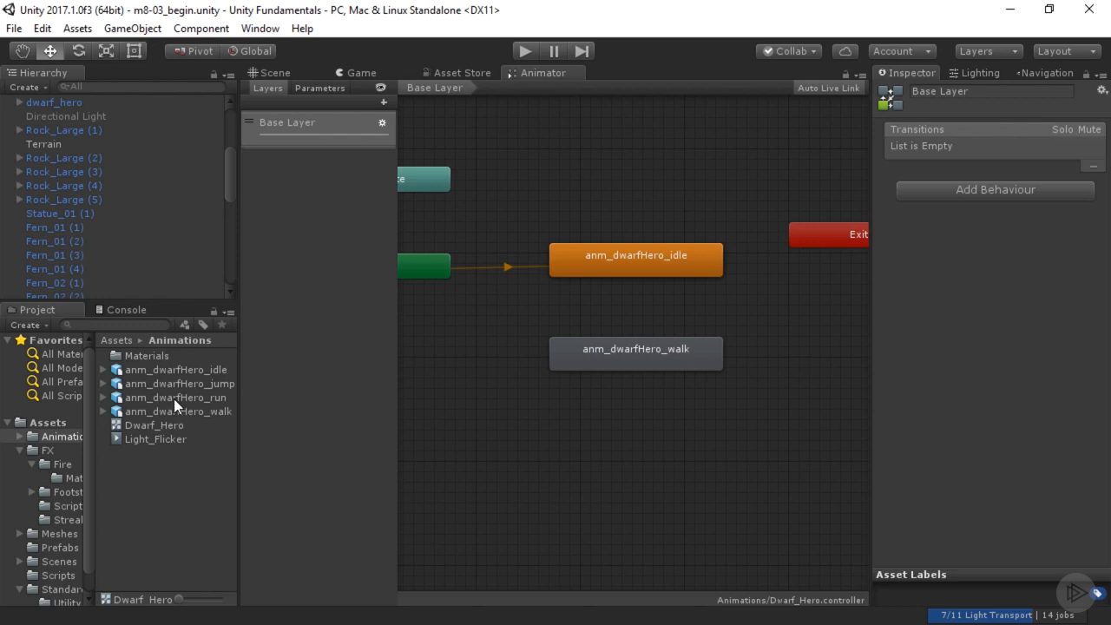
{"action": "right_click", "coordinate": [626, 255]}
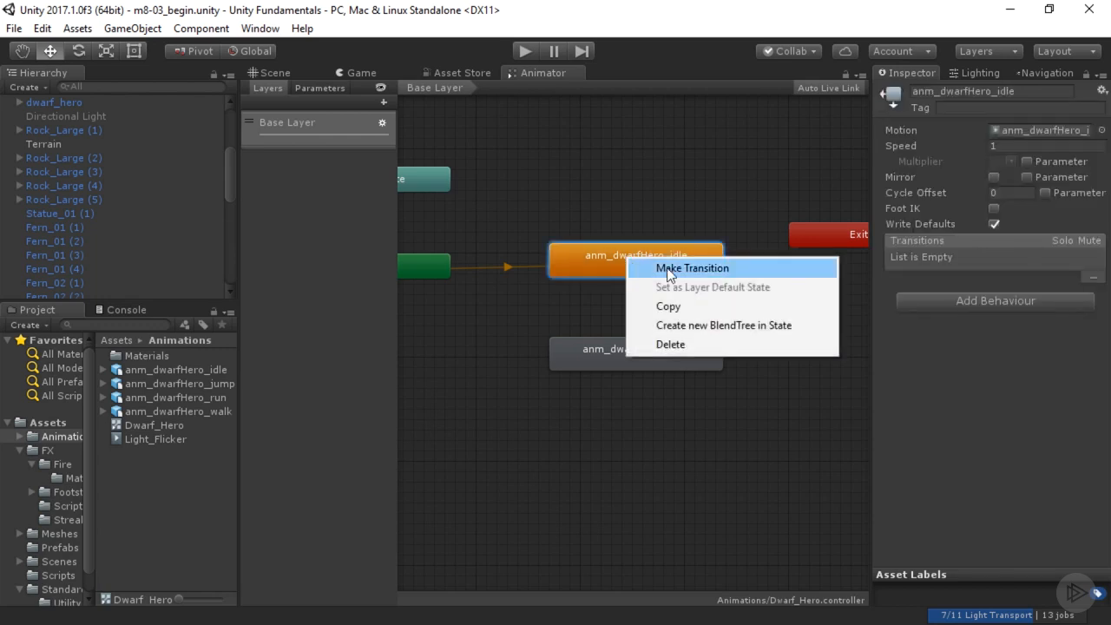
{"action": "left_click", "coordinate": [668, 269]}
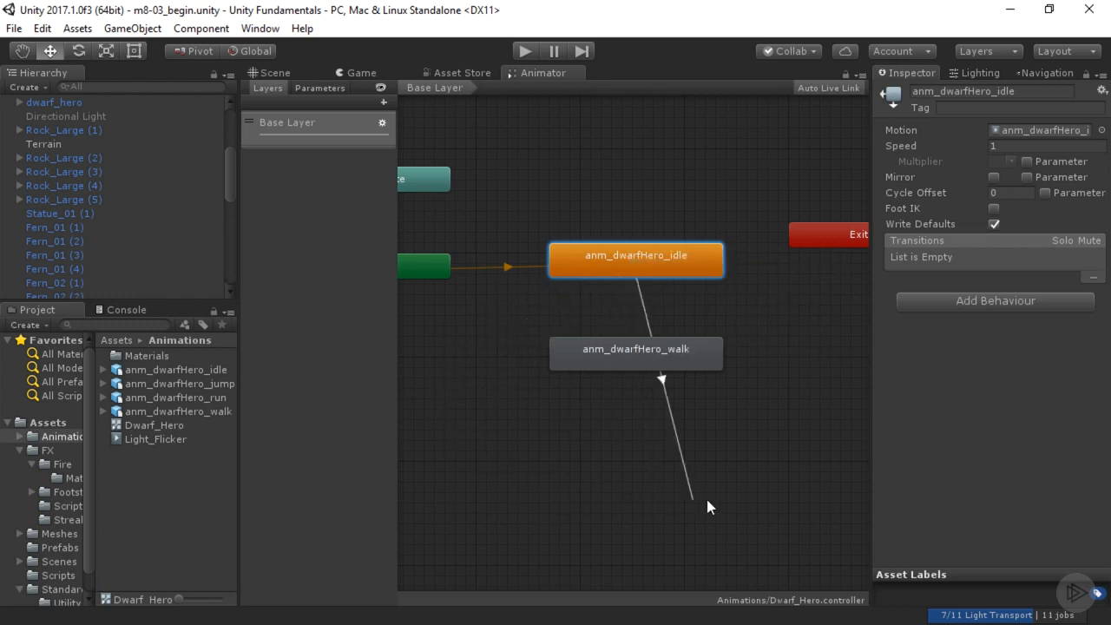
{"action": "left_click", "coordinate": [604, 368]}
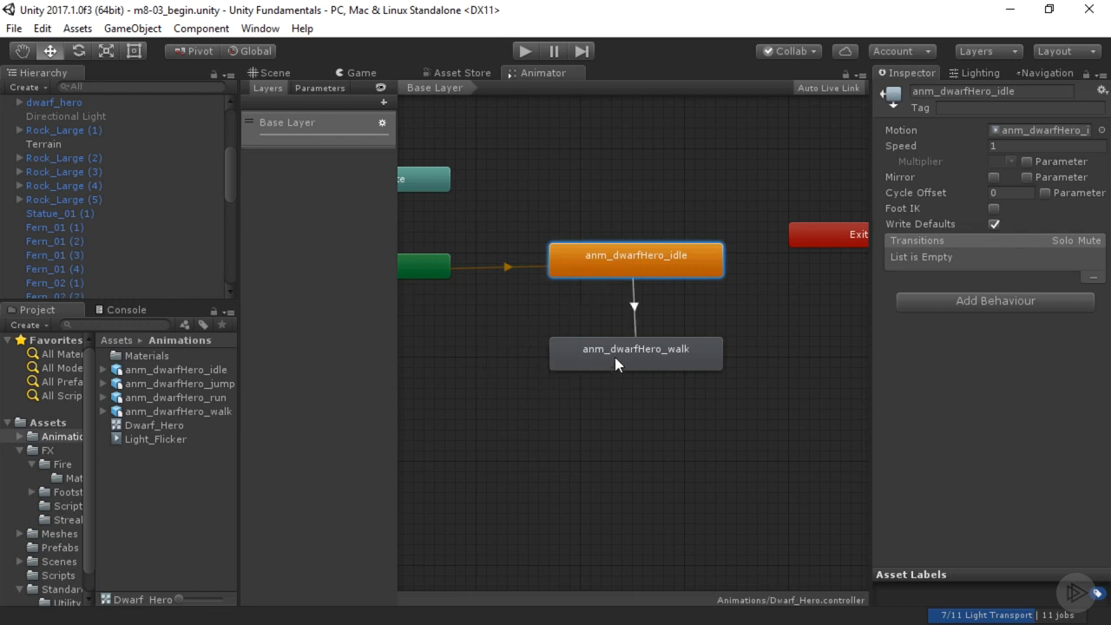
Reposition the anm_dwarfHero_walk state slightly lower beneath the idle state so the transition arrow has more room.
{"action": "left_click", "coordinate": [626, 349]}
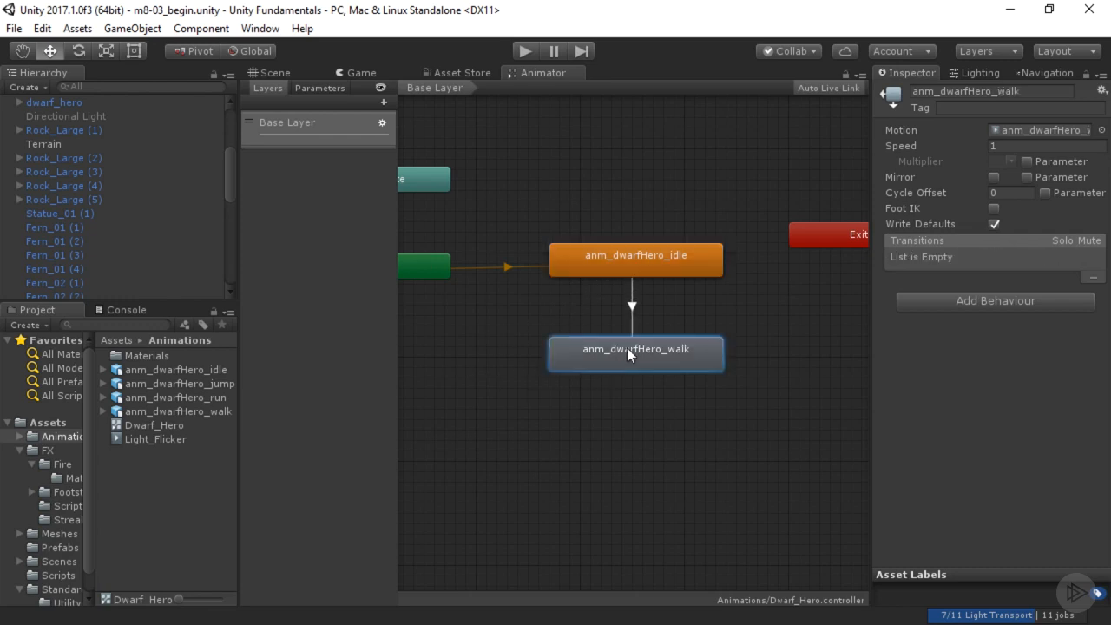
{"action": "left_click_drag", "start_coordinate": [626, 347], "coordinate": [628, 407]}
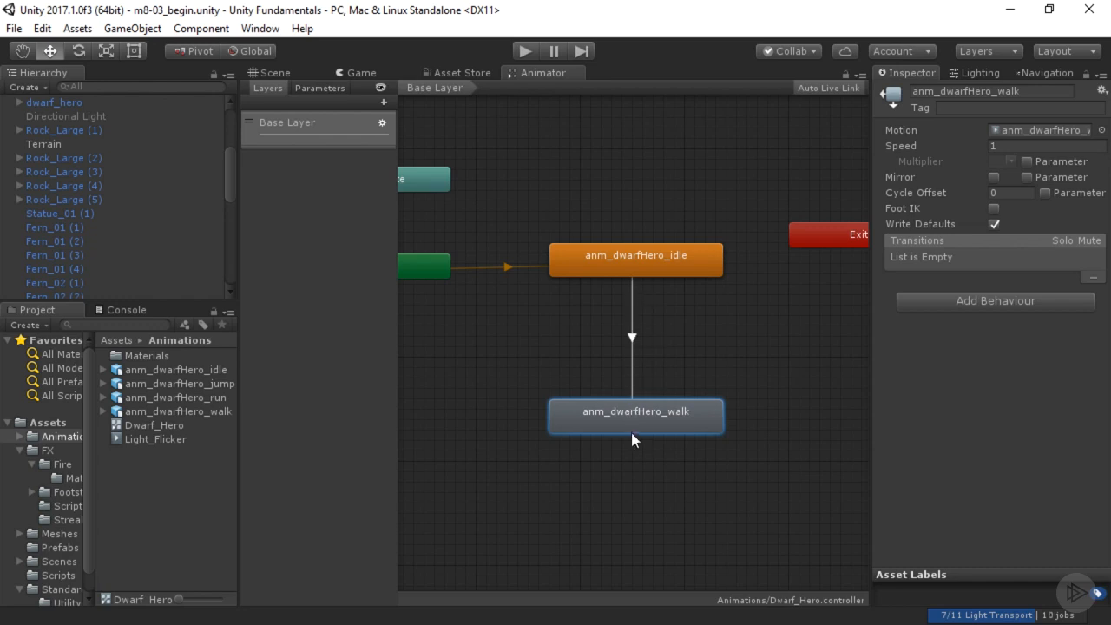
{"action": "left_click_drag", "start_coordinate": [641, 413], "coordinate": [638, 367]}
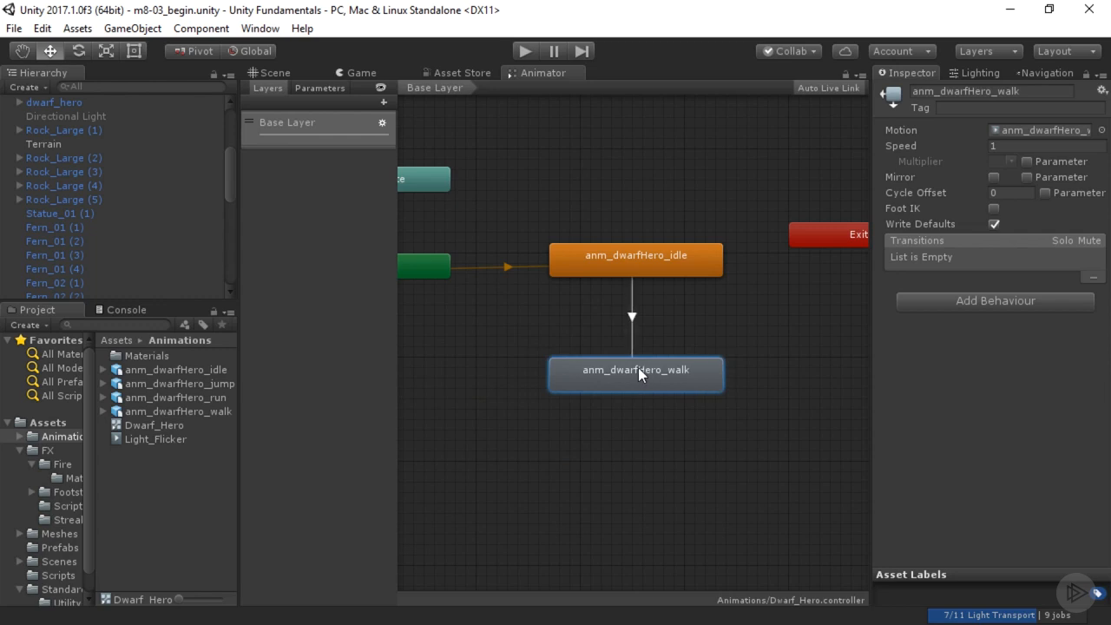
Inspect the idle-to-walk transition in a widened Inspector, scrubbing its preview into the blend zone and back to the start.
{"action": "left_click", "coordinate": [632, 316]}
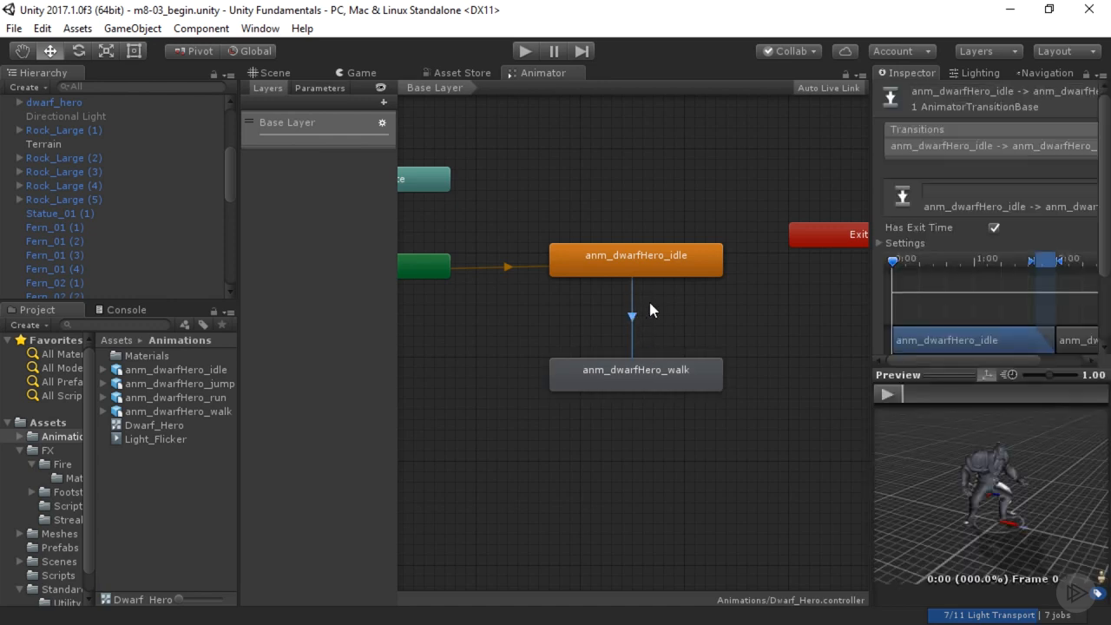
{"action": "left_click_drag", "start_coordinate": [866, 273], "coordinate": [816, 274]}
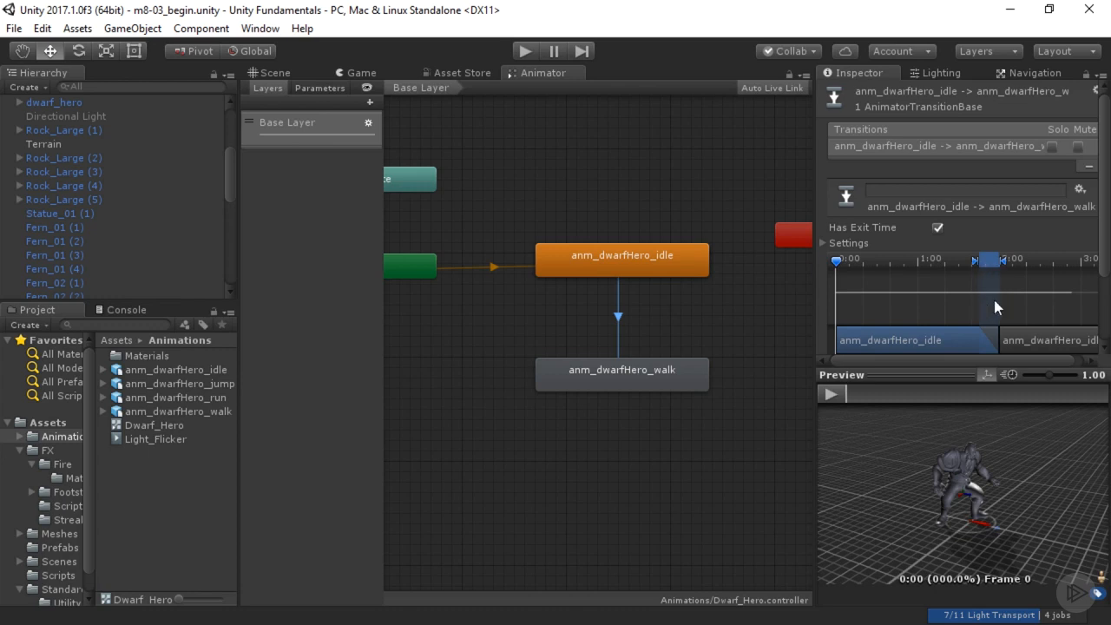
{"action": "mouse_move", "coordinate": [994, 300]}
{"action": "left_mouse_down"}
{"action": "mouse_move", "coordinate": [1021, 295]}
{"action": "mouse_move", "coordinate": [1000, 315]}
{"action": "left_mouse_up"}
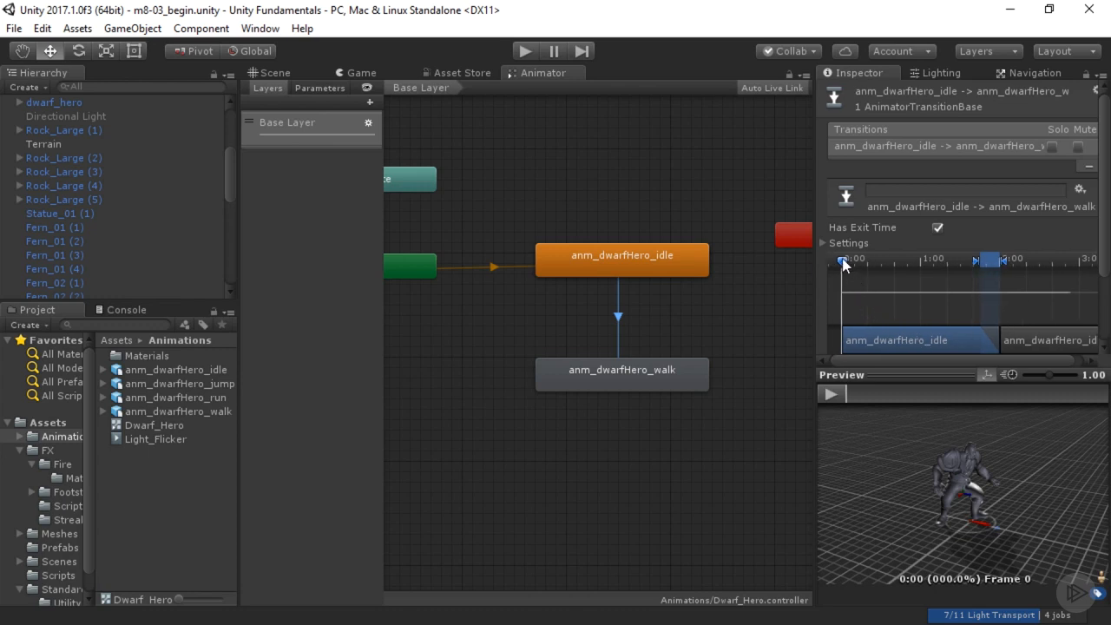
{"action": "left_click_drag", "start_coordinate": [842, 260], "coordinate": [928, 265]}
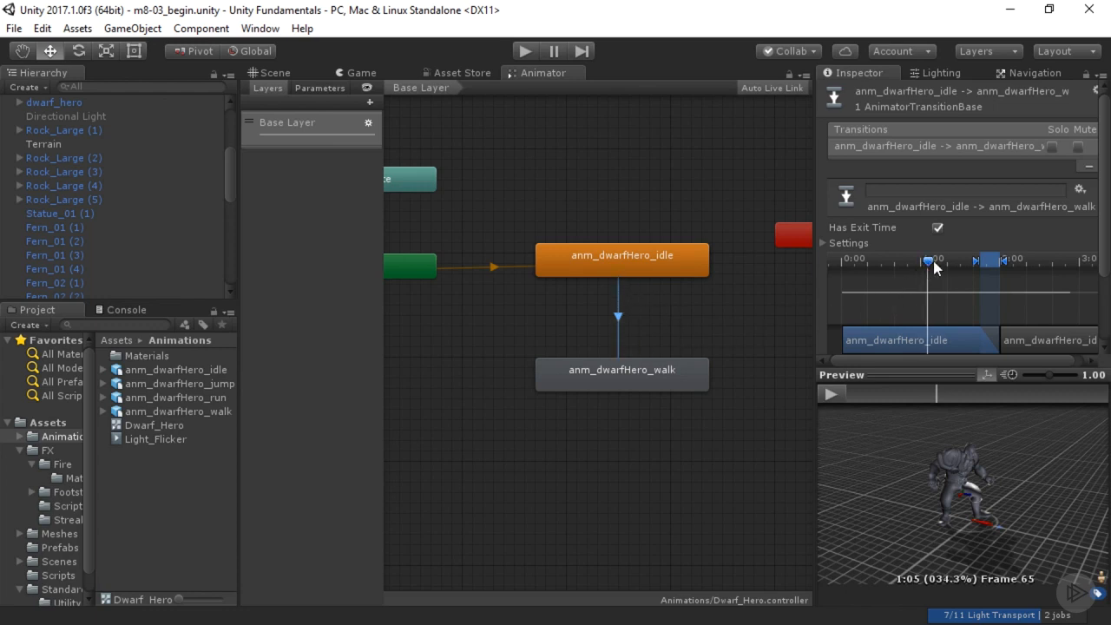
{"action": "left_click_drag", "start_coordinate": [936, 266], "coordinate": [986, 268]}
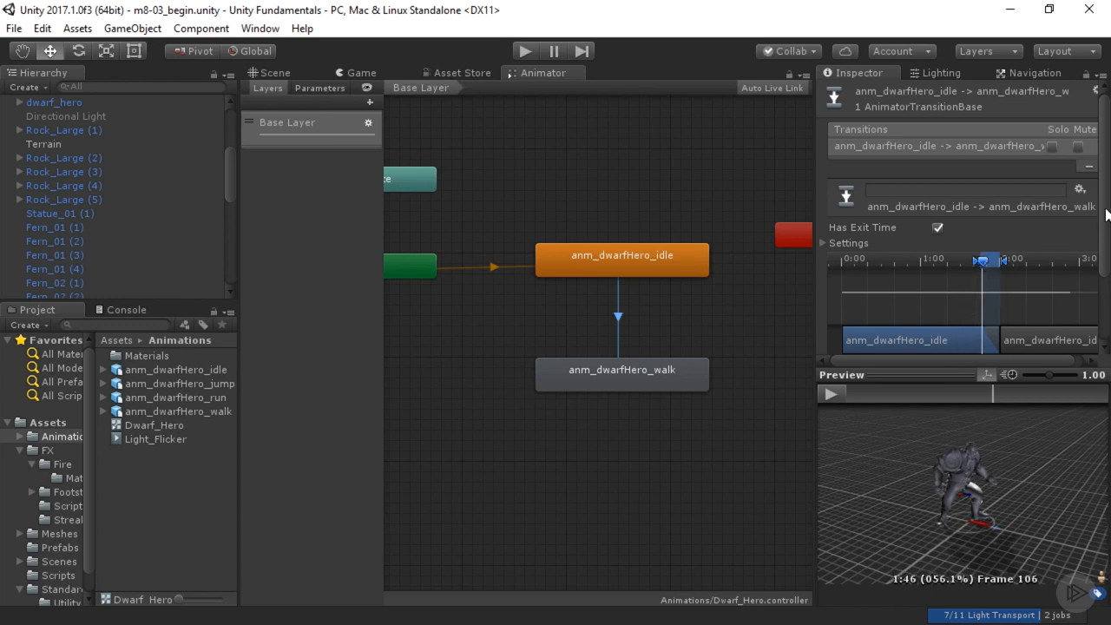
{"action": "left_click_drag", "start_coordinate": [1107, 234], "coordinate": [1107, 258]}
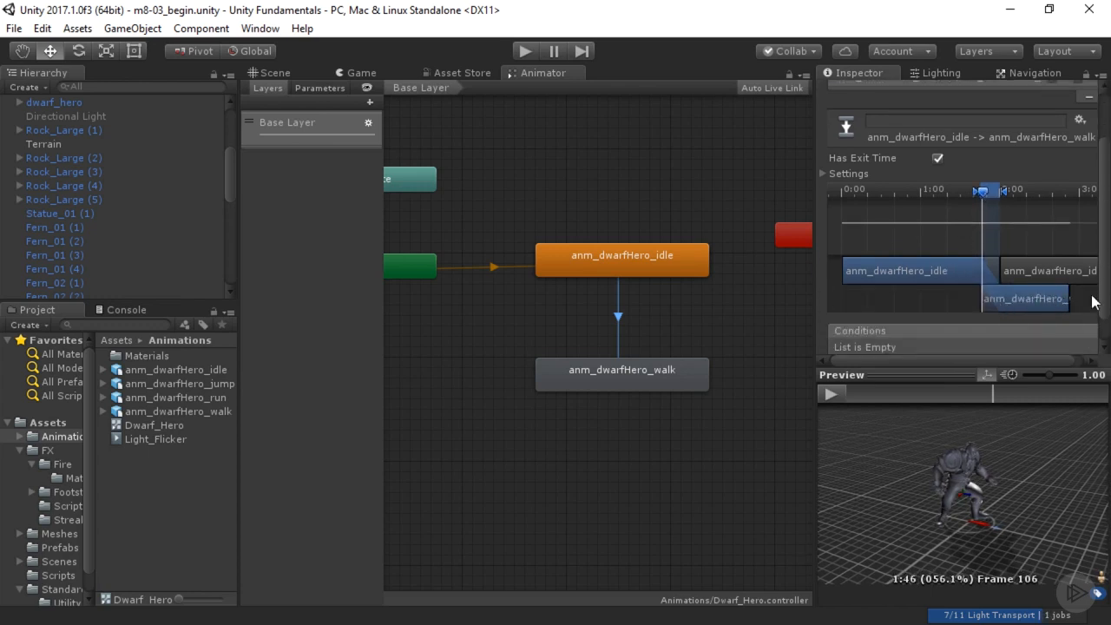
{"action": "left_click_drag", "start_coordinate": [982, 192], "coordinate": [828, 188]}
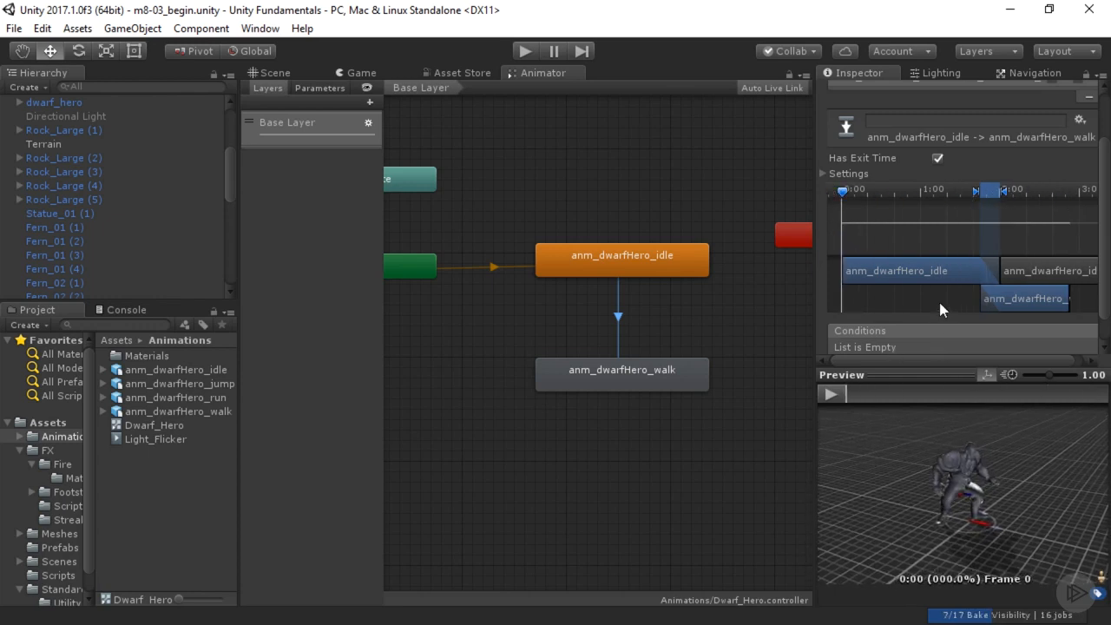
Scrub the idle portion of the transition preview up to 1:00, and return the playhead to frame 0.
{"action": "scroll", "coordinate": [940, 304], "scroll_direction": "up", "scroll_amount": 3}
{"action": "scroll", "coordinate": [940, 304], "scroll_direction": "down", "scroll_amount": 4}
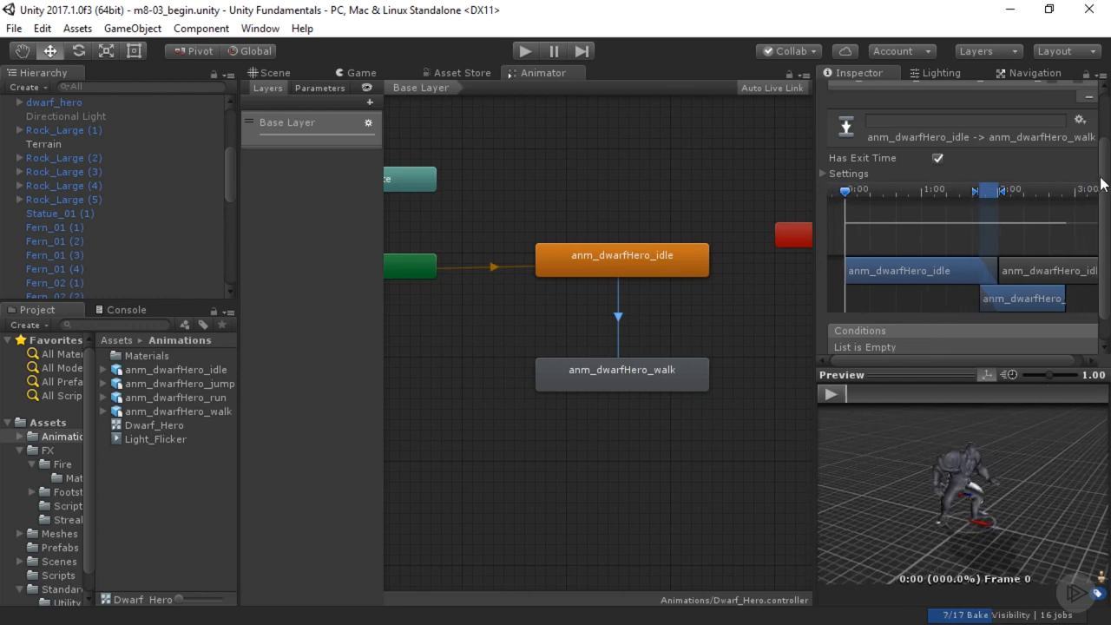
{"action": "left_click_drag", "start_coordinate": [1104, 177], "coordinate": [1104, 154]}
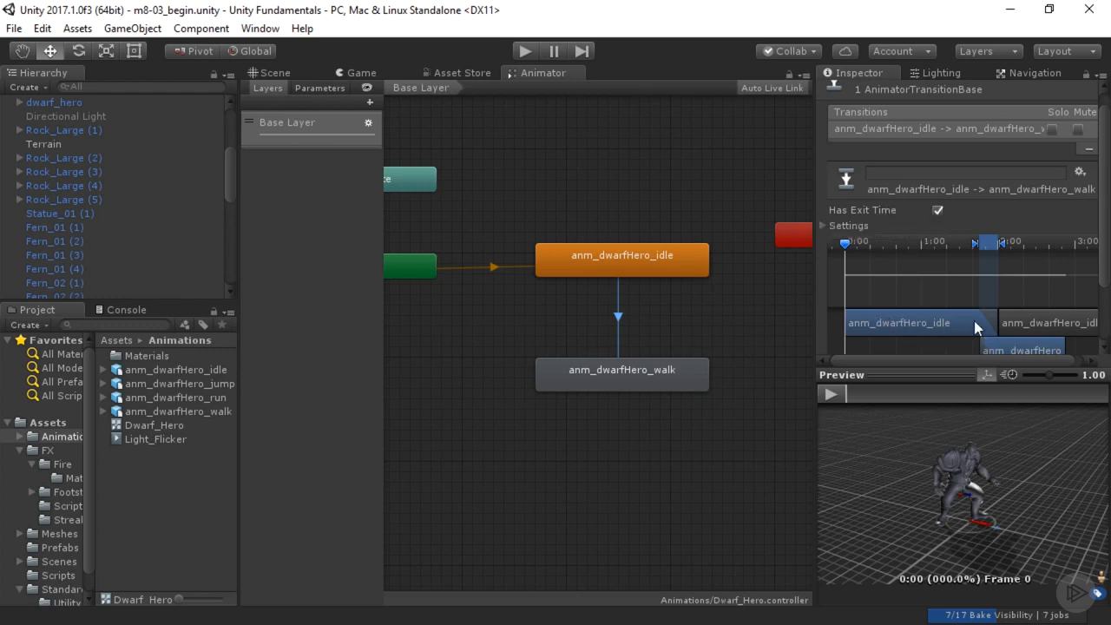
{"action": "left_click_drag", "start_coordinate": [844, 245], "coordinate": [843, 276]}
{"action": "left_click_drag", "start_coordinate": [846, 246], "coordinate": [878, 248]}
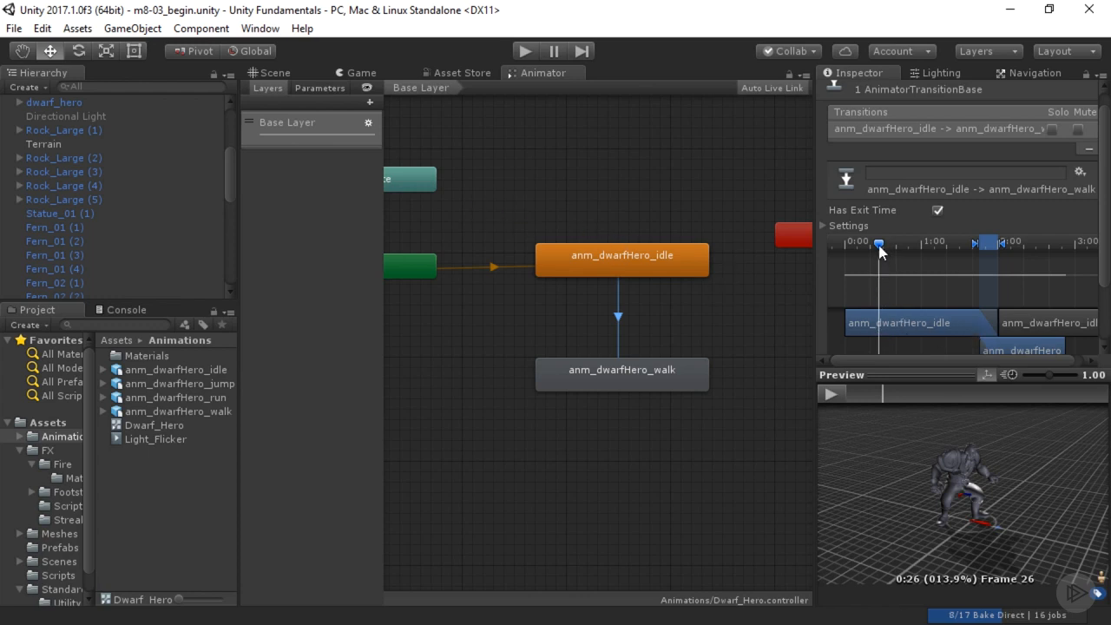
{"action": "left_click_drag", "start_coordinate": [879, 246], "coordinate": [921, 250]}
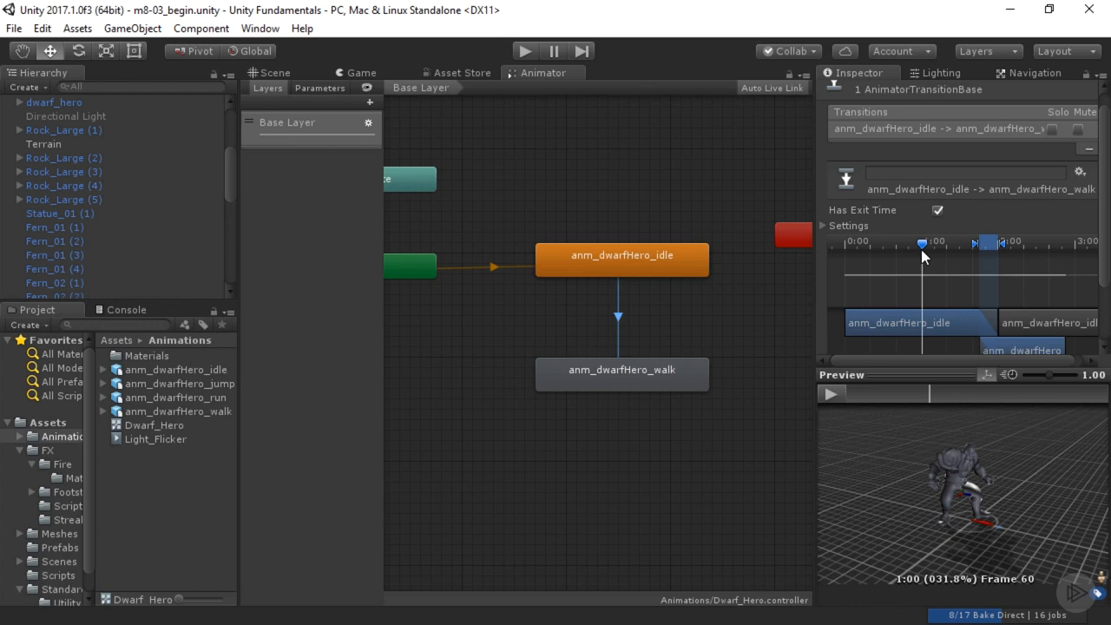
{"action": "left_click_drag", "start_coordinate": [921, 250], "coordinate": [779, 269]}
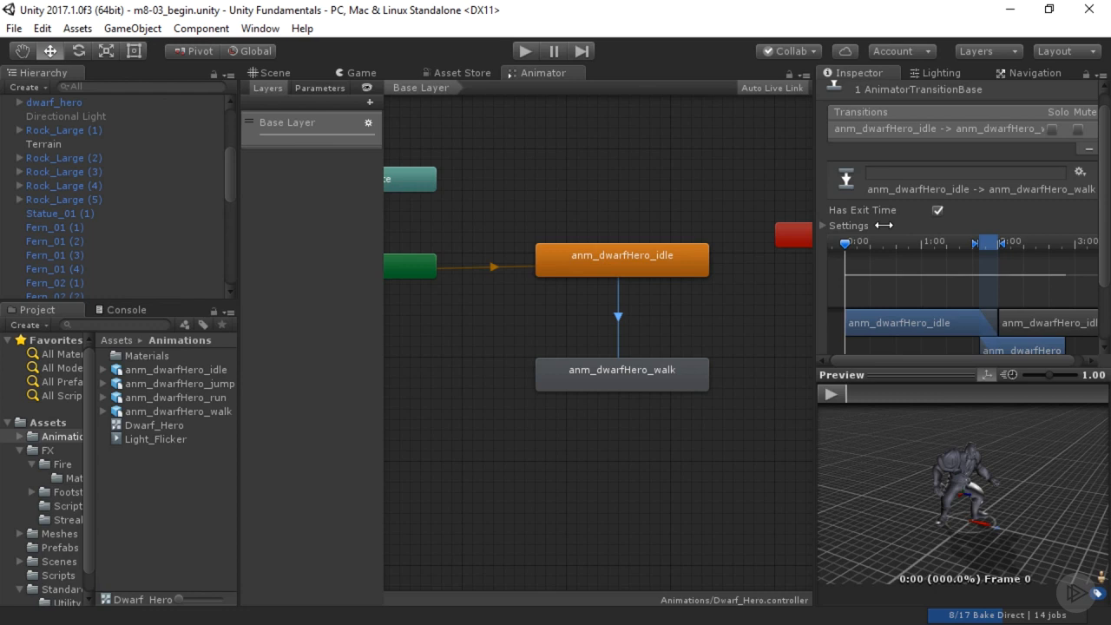
Disable Has Exit Time on the idle-to-walk transition and check its Conditions list.
{"action": "left_click", "coordinate": [938, 210]}
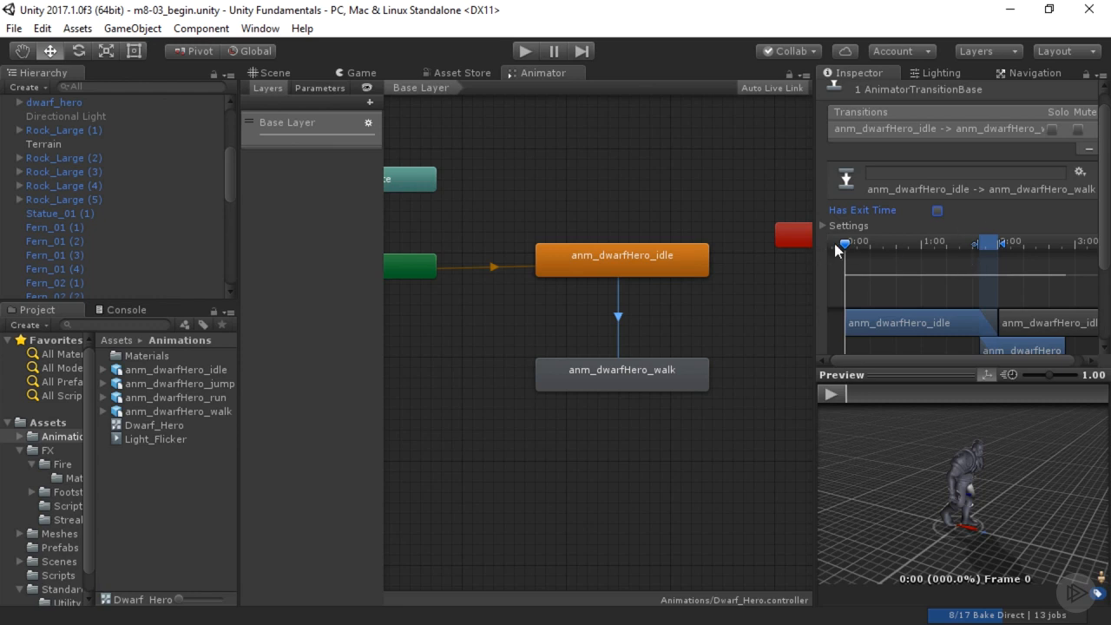
{"action": "left_click_drag", "start_coordinate": [848, 248], "coordinate": [794, 240]}
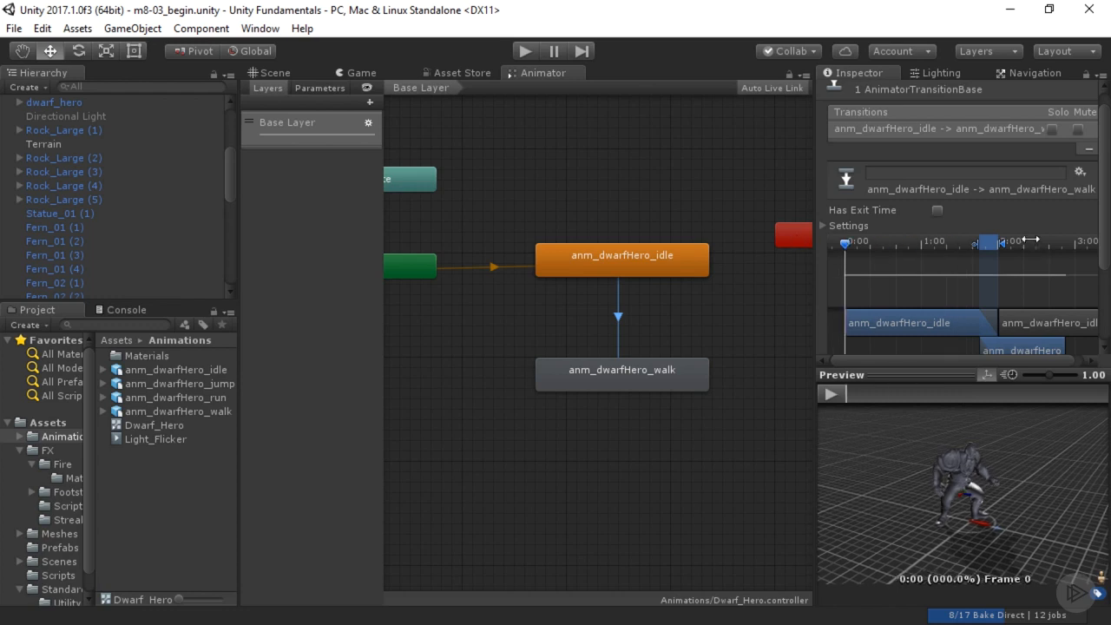
{"action": "scroll", "coordinate": [994, 208], "scroll_direction": "down", "scroll_amount": 2}
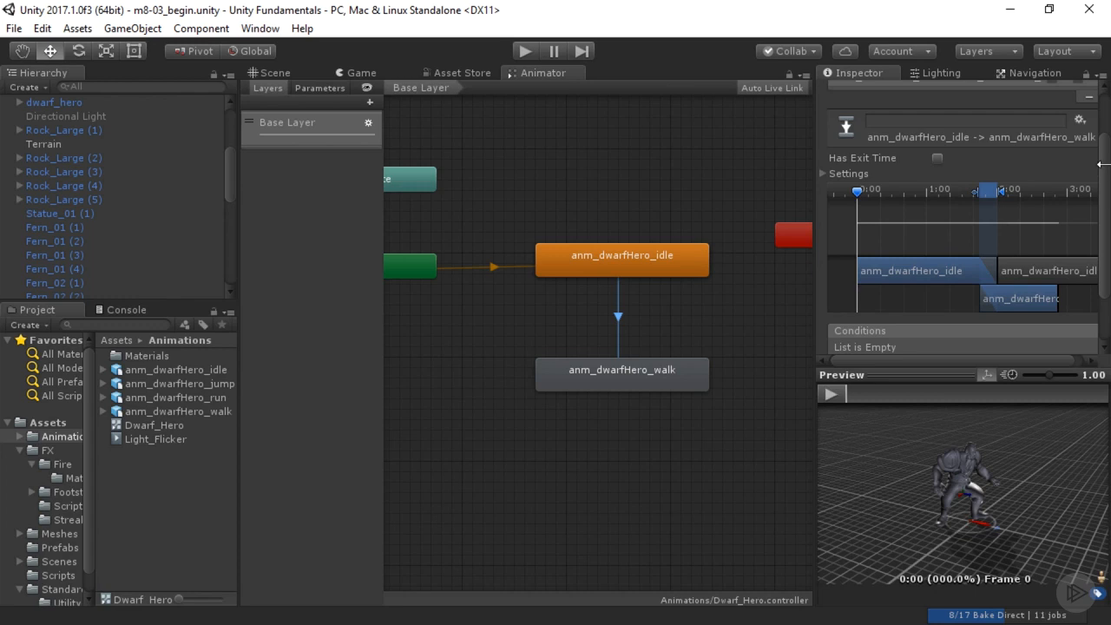
{"action": "scroll", "coordinate": [1103, 208], "scroll_direction": "down", "scroll_amount": 3}
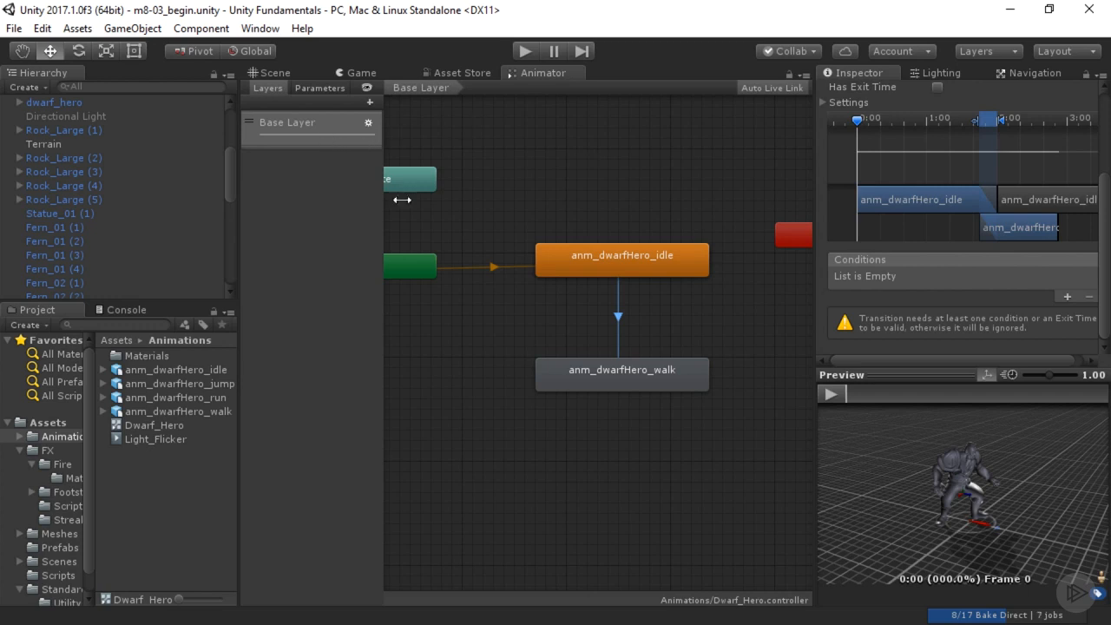
Add a Float parameter named PlayerVelocity to the animator controller.
{"action": "left_click", "coordinate": [315, 87]}
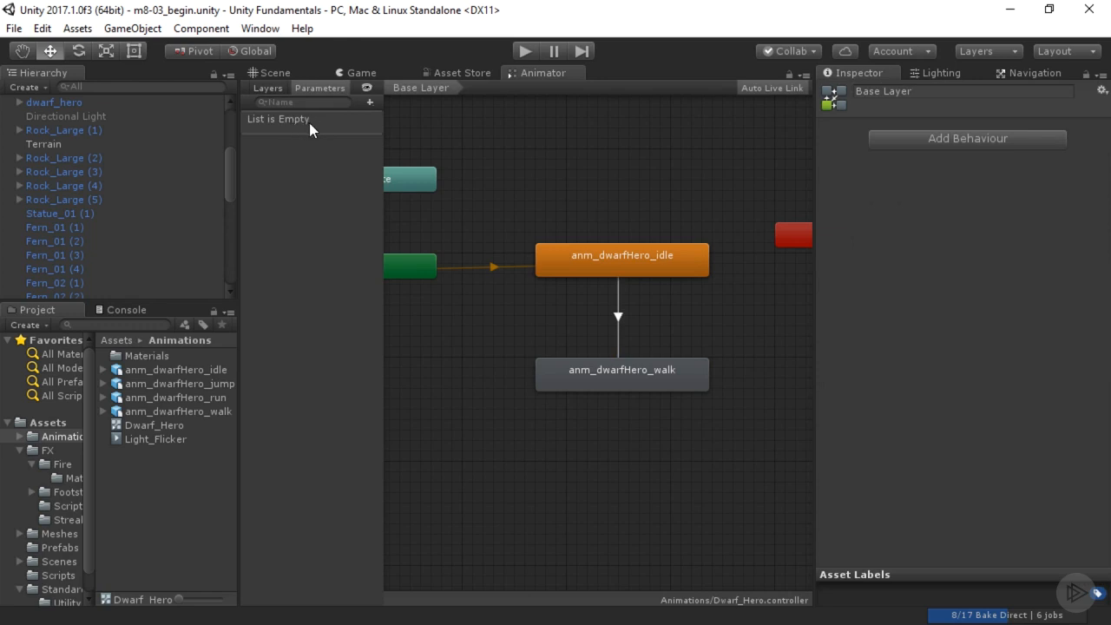
{"action": "left_click", "coordinate": [370, 102]}
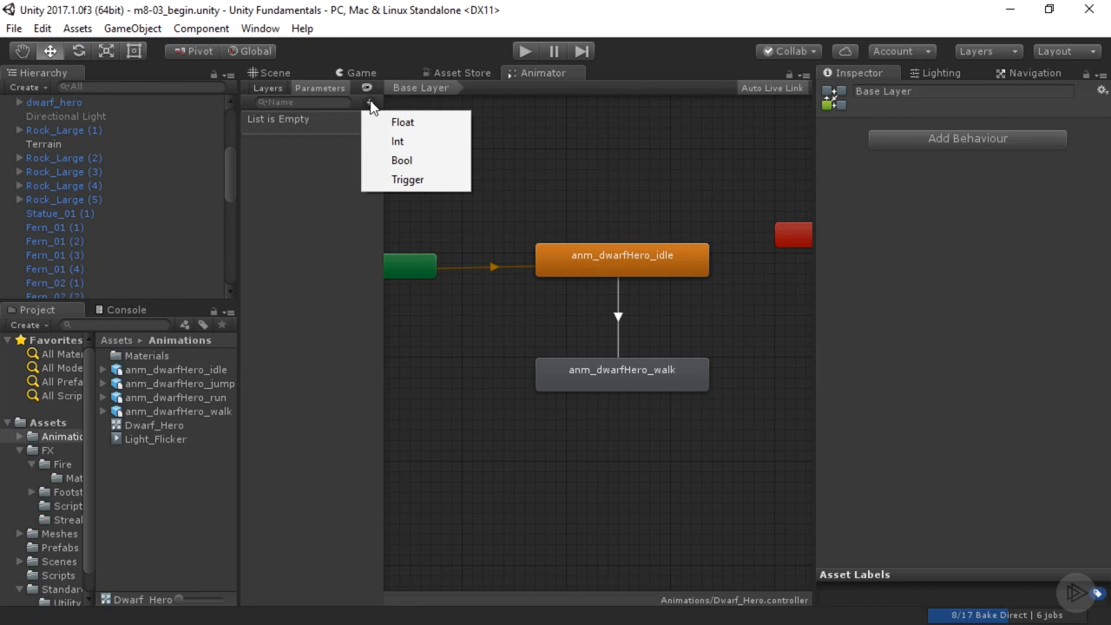
{"action": "left_click", "coordinate": [423, 122]}
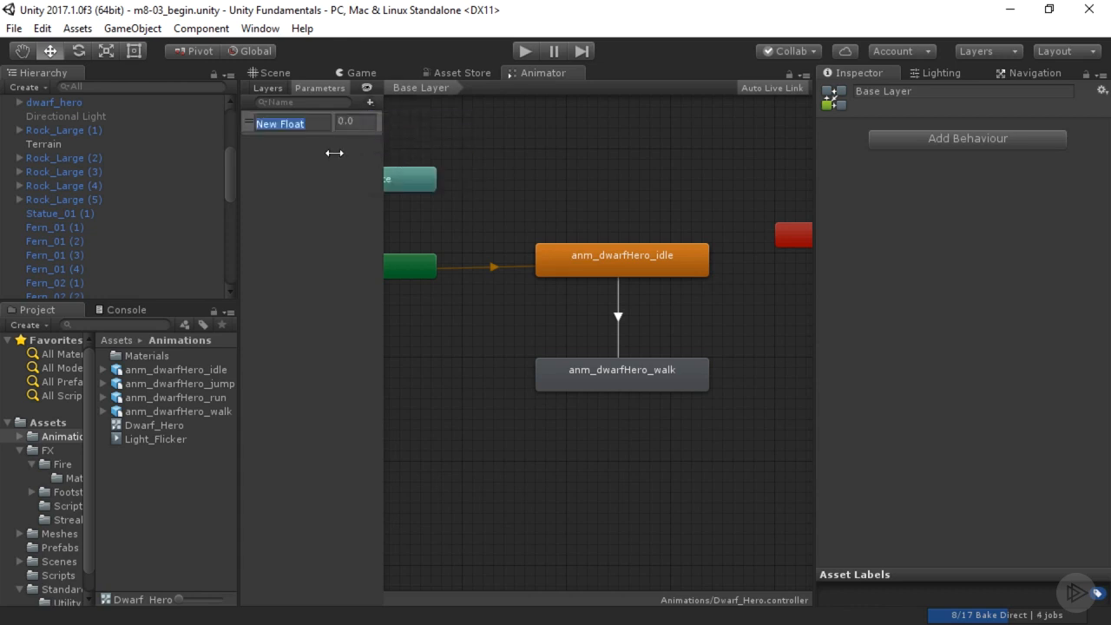
{"action": "type", "text": "PlayerVelocity"}
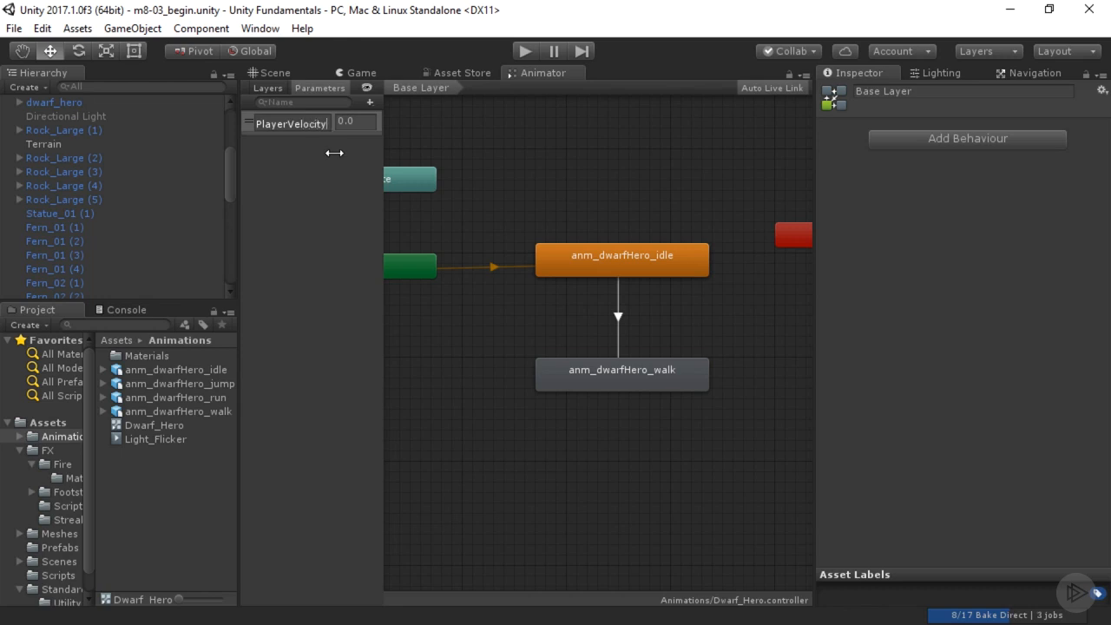
{"action": "key", "text": "Return"}
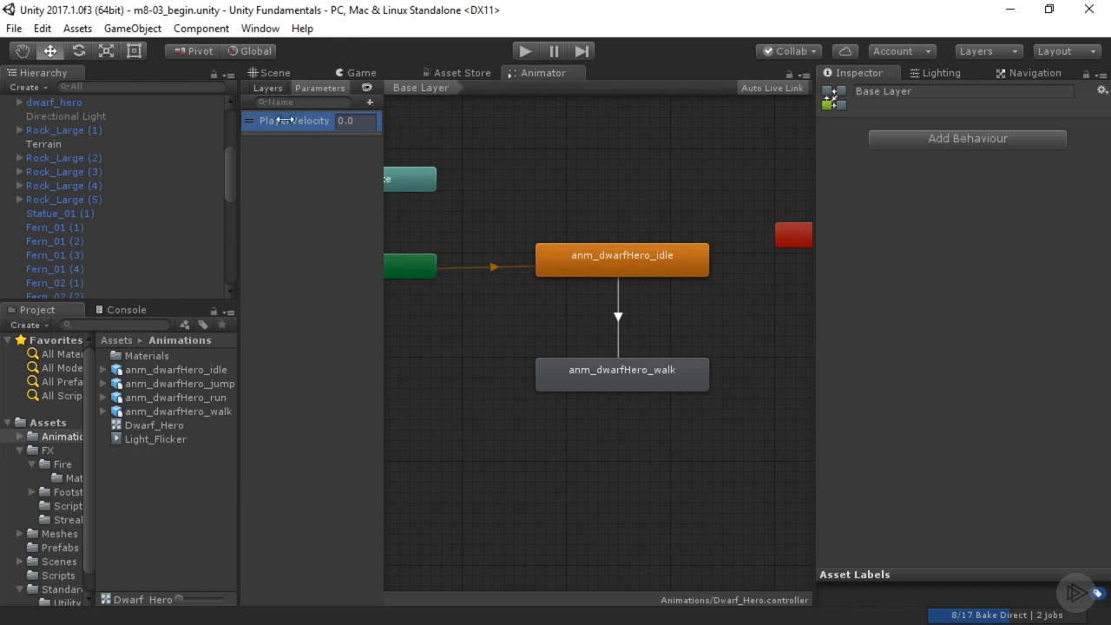
Add a condition to the idle-to-walk transition that requires PlayerVelocity to be Greater than 0.
{"action": "left_click", "coordinate": [618, 316]}
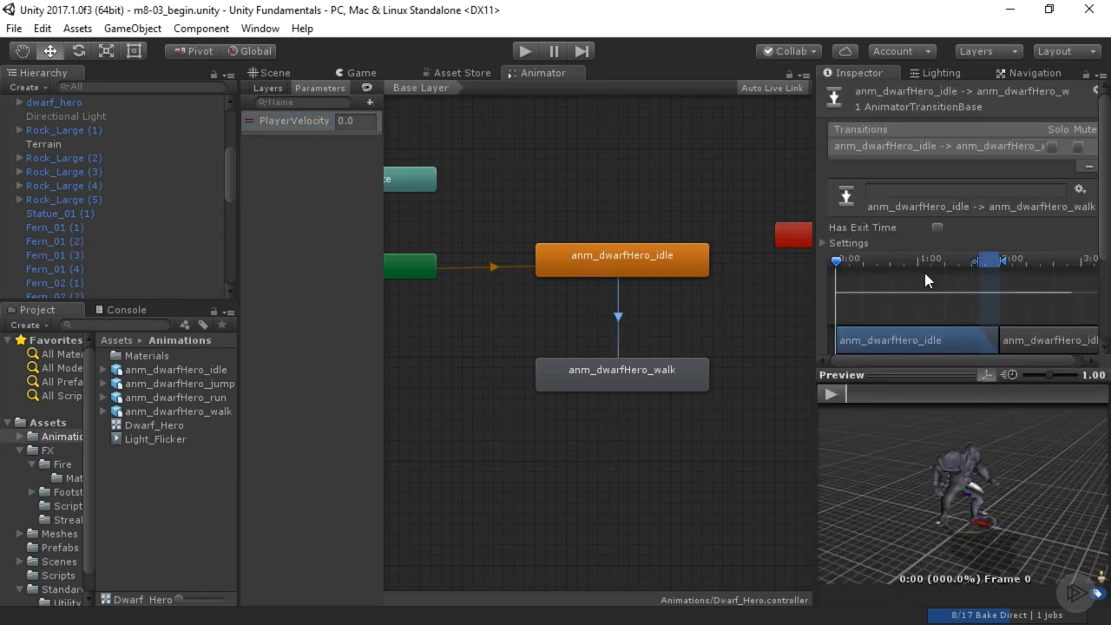
{"action": "scroll", "coordinate": [923, 251], "scroll_direction": "down", "scroll_amount": 2}
{"action": "scroll", "coordinate": [957, 324], "scroll_direction": "down", "scroll_amount": 1}
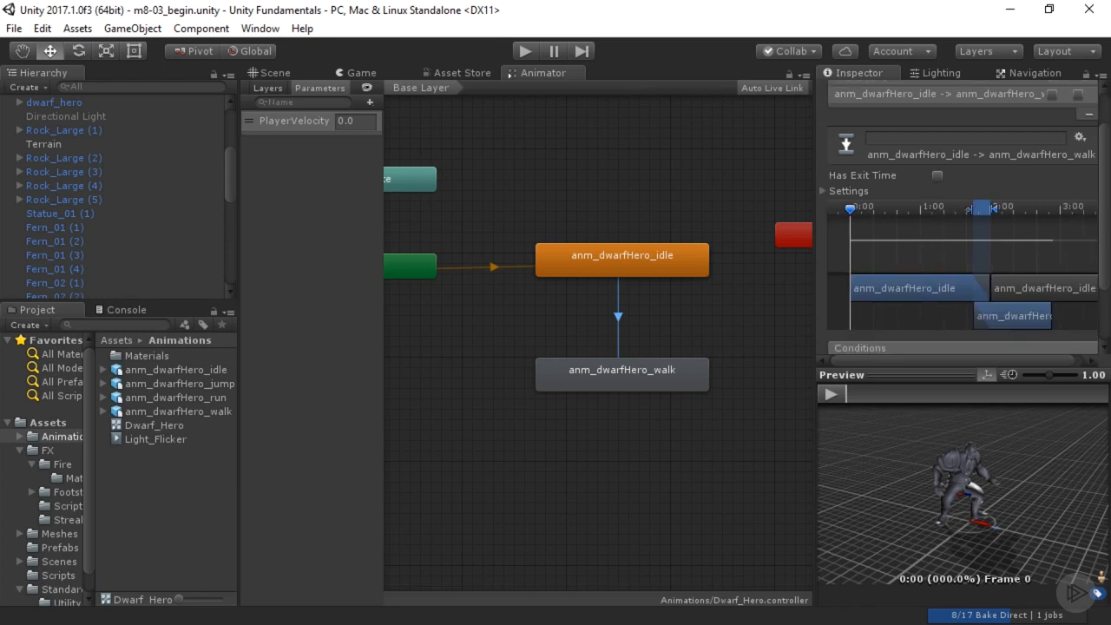
{"action": "scroll", "coordinate": [1099, 260], "scroll_direction": "down", "scroll_amount": 3}
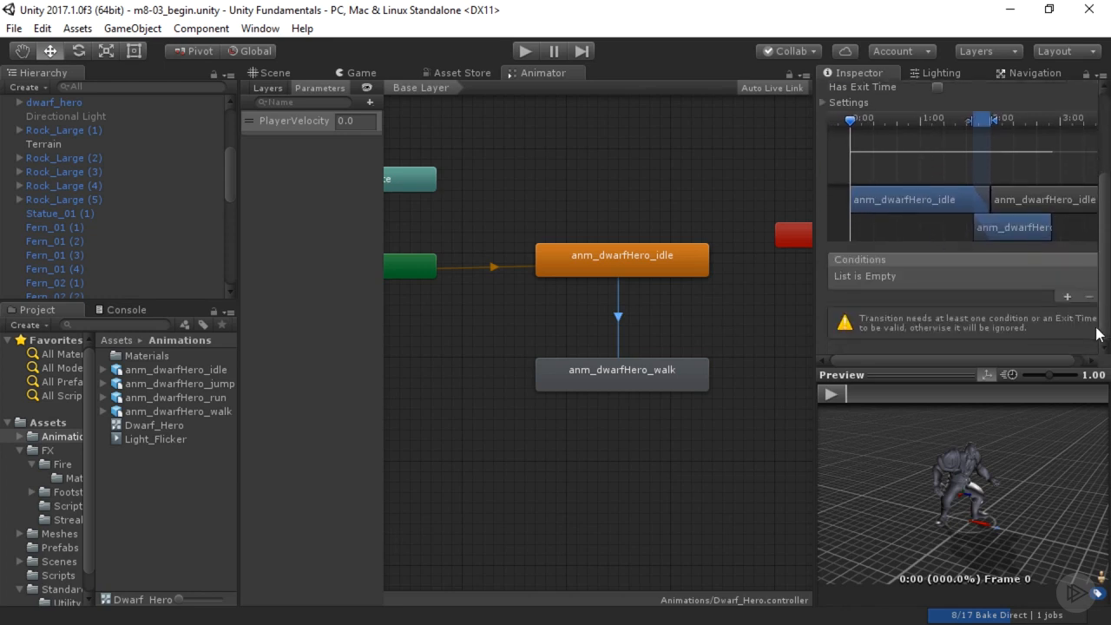
{"action": "left_click", "coordinate": [1067, 296]}
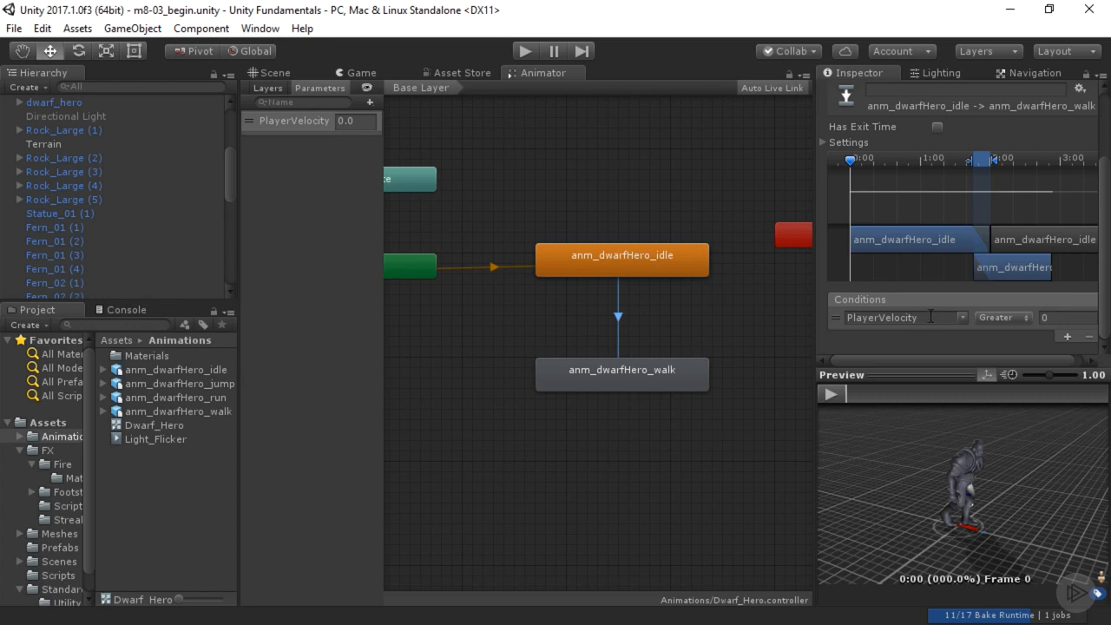
{"action": "left_click", "coordinate": [1026, 318]}
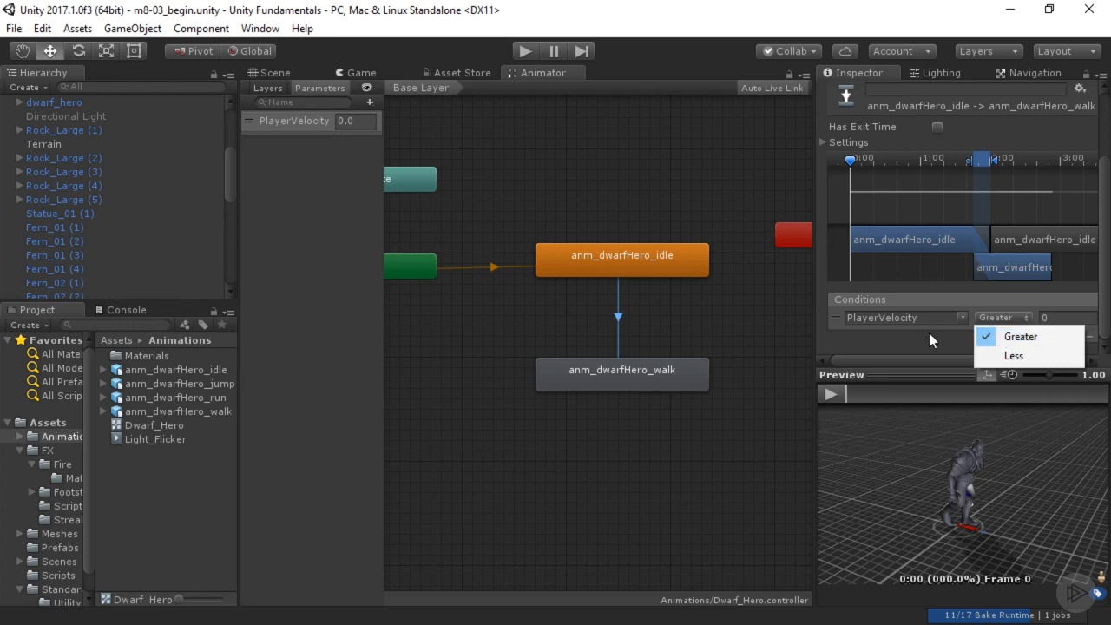
{"action": "left_click", "coordinate": [1021, 338]}
{"action": "left_click", "coordinate": [1068, 319]}
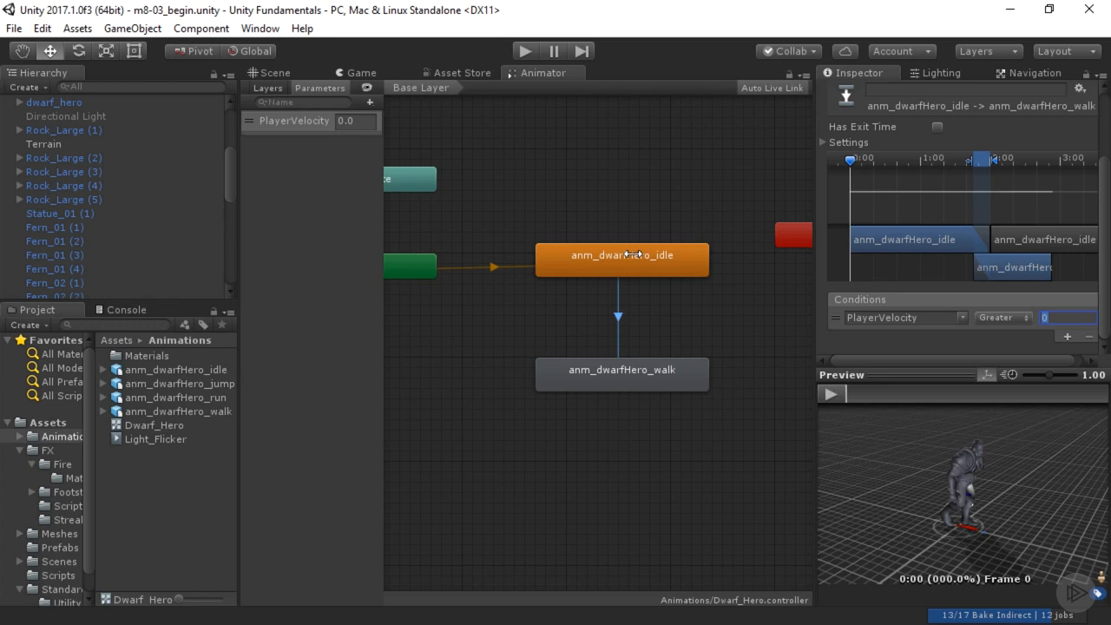
Create a transition from anm_dwarfHero_walk back to anm_dwarfHero_idle and disable its Has Exit Time.
{"action": "right_click", "coordinate": [641, 371]}
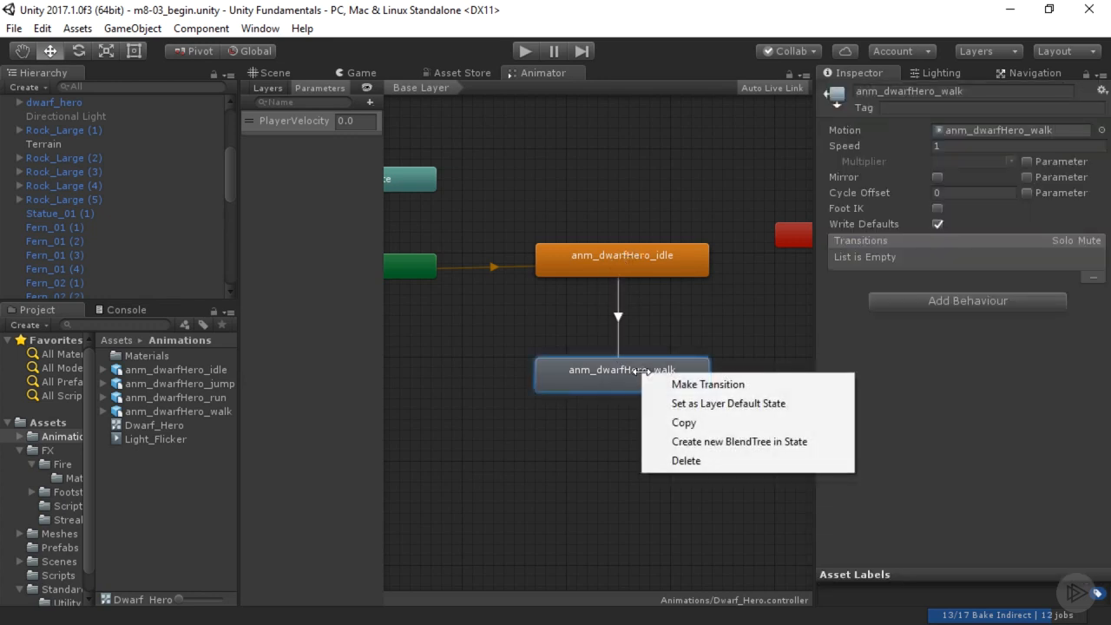
{"action": "left_click", "coordinate": [686, 384]}
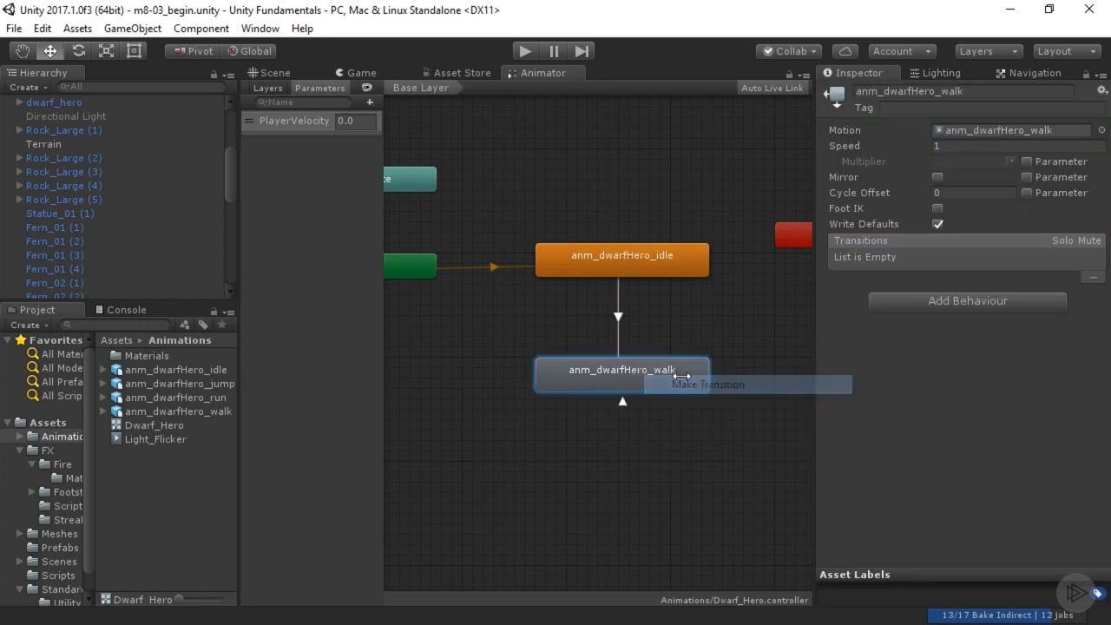
{"action": "left_click", "coordinate": [678, 260]}
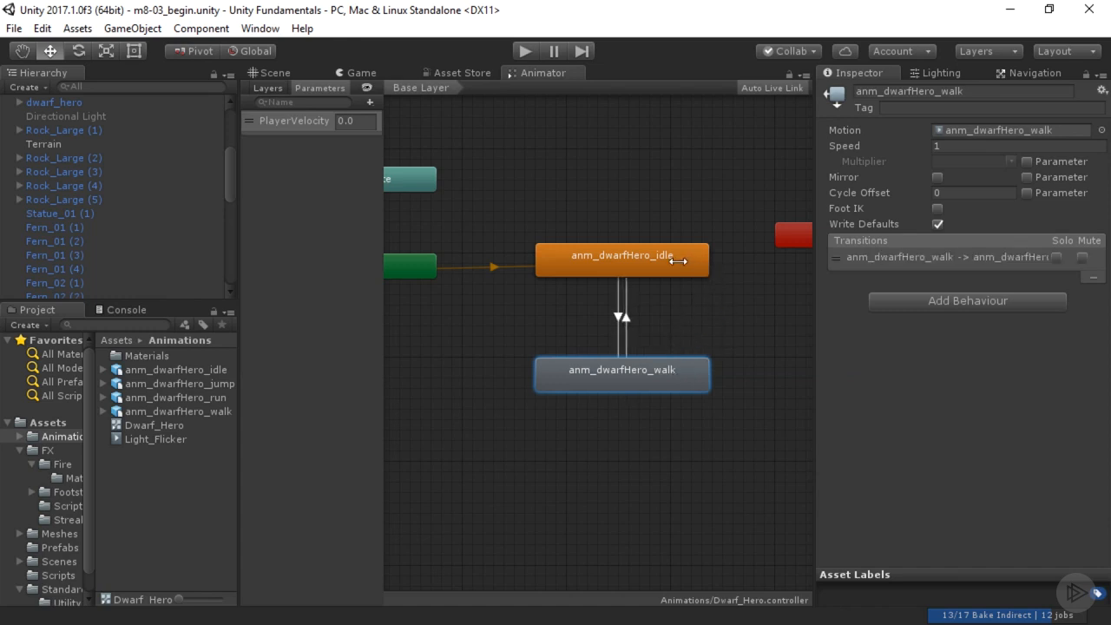
{"action": "left_click", "coordinate": [621, 318]}
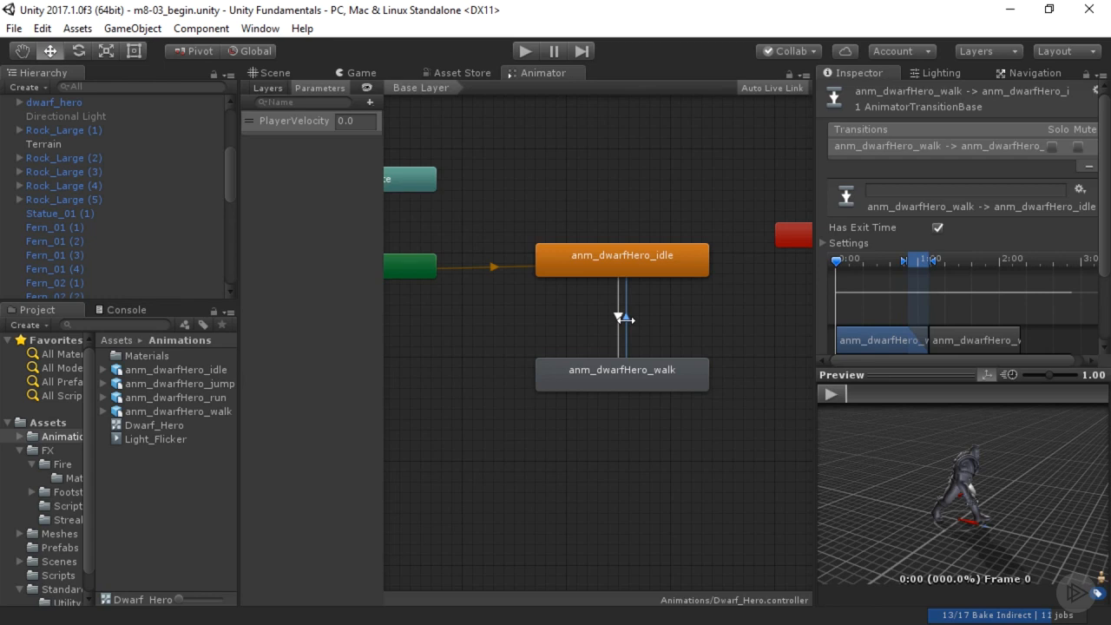
{"action": "left_click", "coordinate": [937, 226]}
Add a condition to the walk-to-idle transition that requires PlayerVelocity to be Less than 0.1.
{"action": "scroll", "coordinate": [1007, 260], "scroll_direction": "down", "scroll_amount": 5}
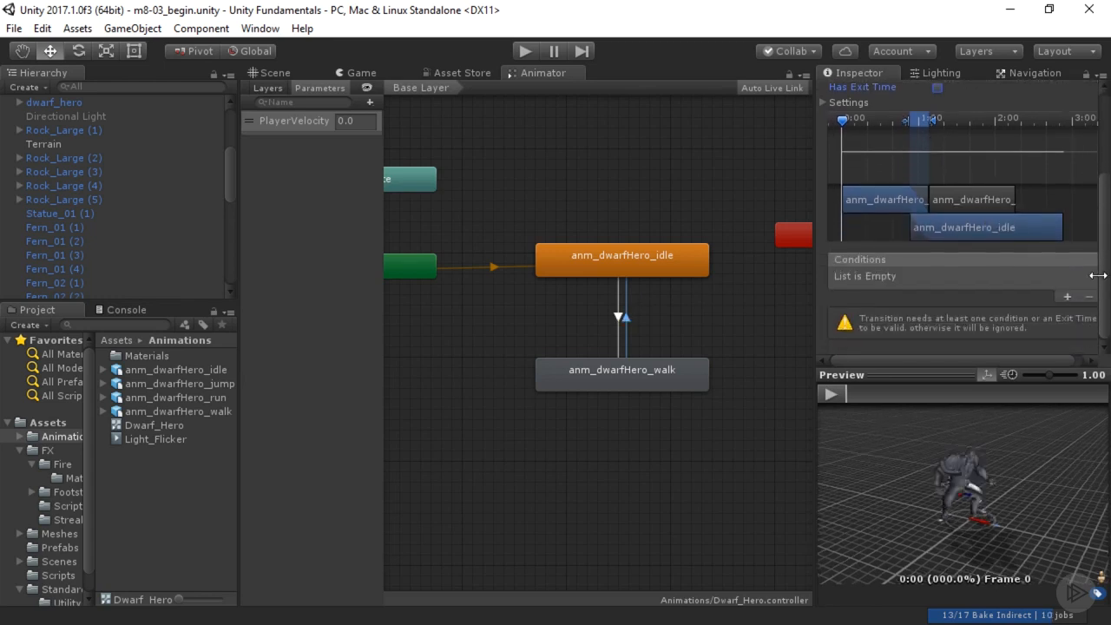
{"action": "left_click", "coordinate": [1068, 296]}
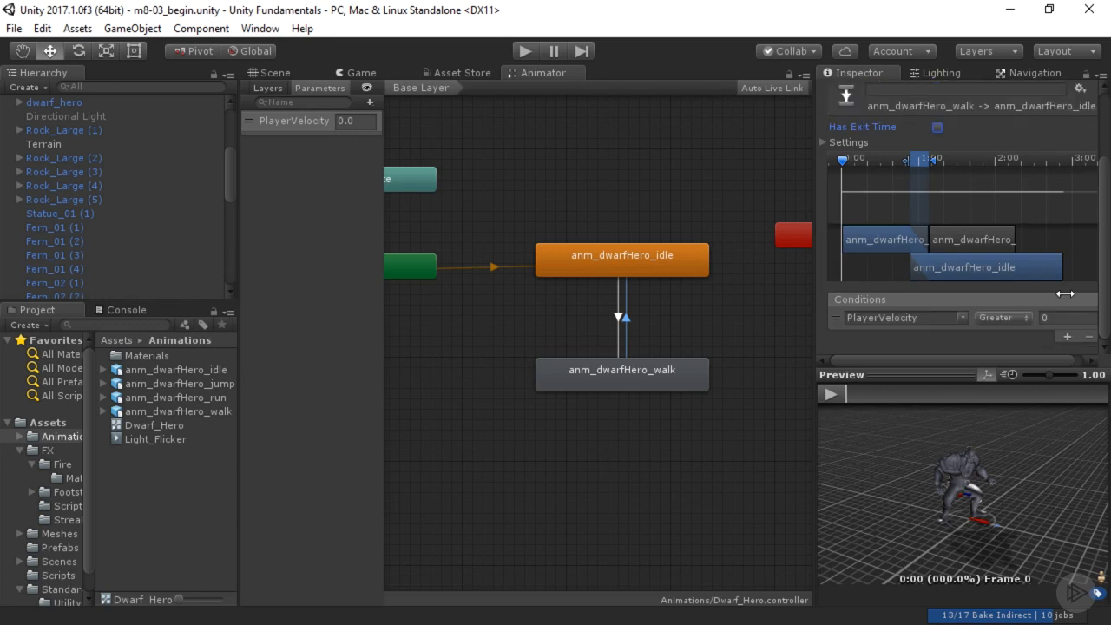
{"action": "left_click", "coordinate": [1023, 319]}
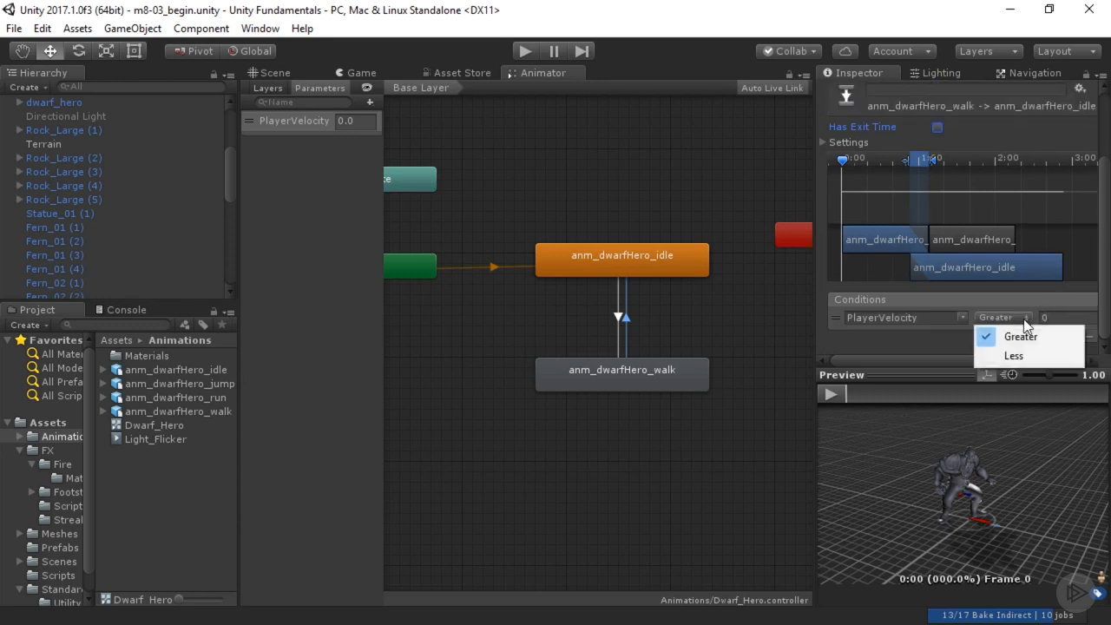
{"action": "left_click", "coordinate": [1012, 355]}
{"action": "left_click", "coordinate": [1059, 318]}
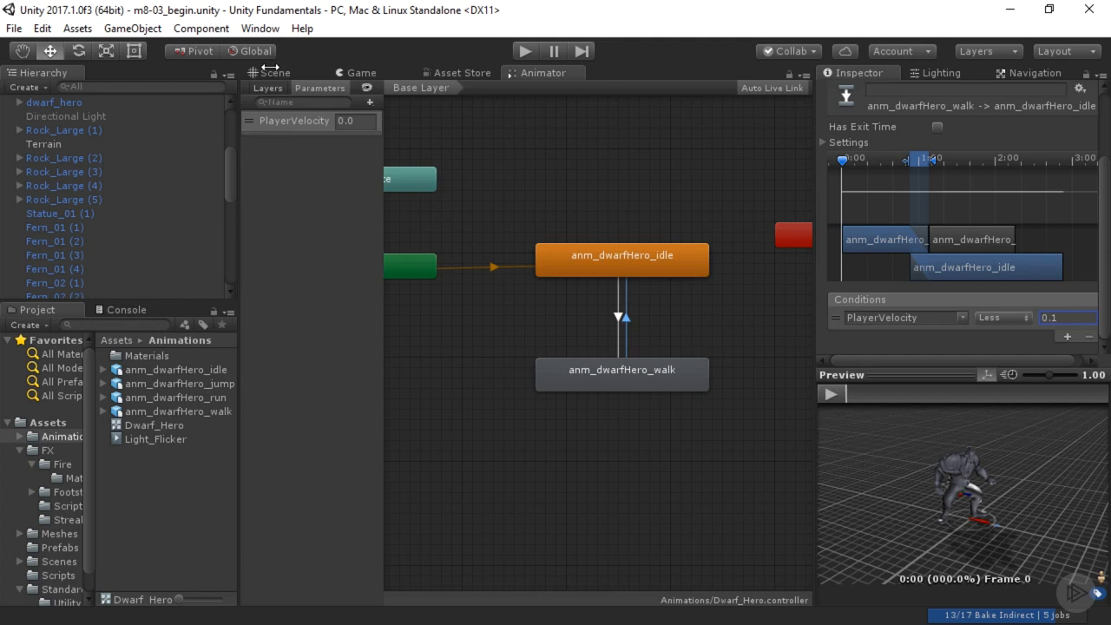
Play the scene and send the dwarf hero to several spots on the ground to check its animations.
{"action": "left_click", "coordinate": [271, 71]}
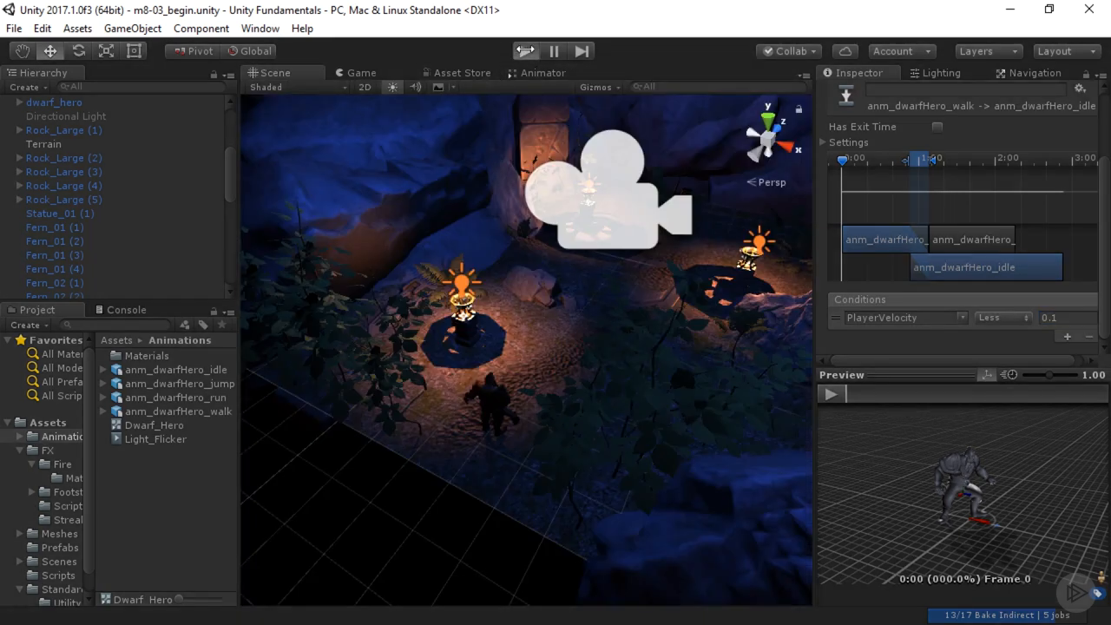
{"action": "left_click", "coordinate": [524, 50]}
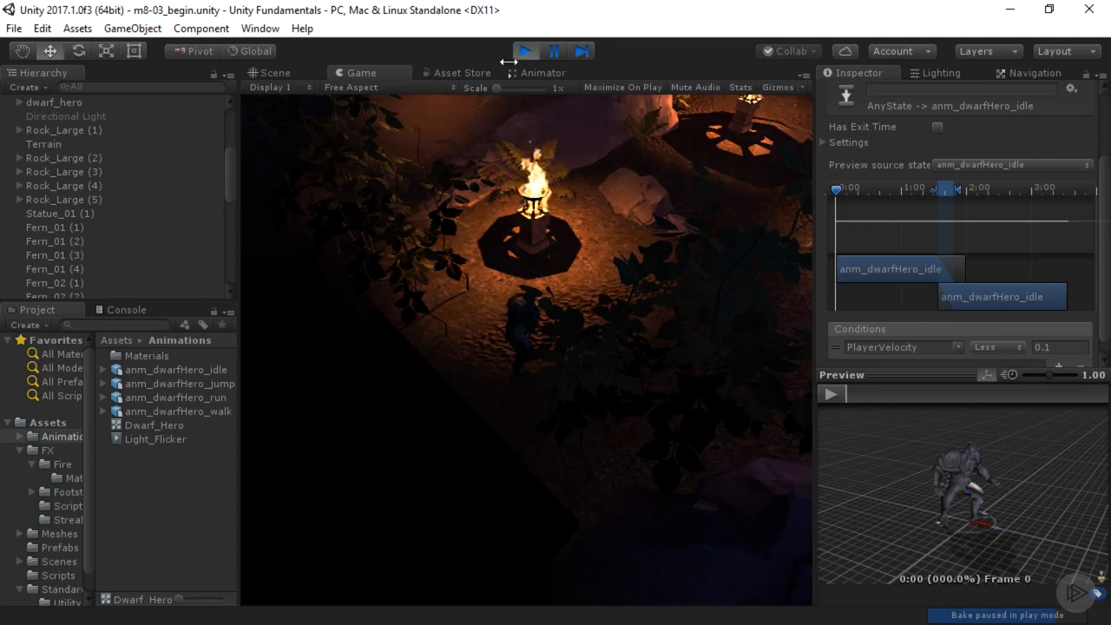
{"action": "left_click", "coordinate": [737, 209]}
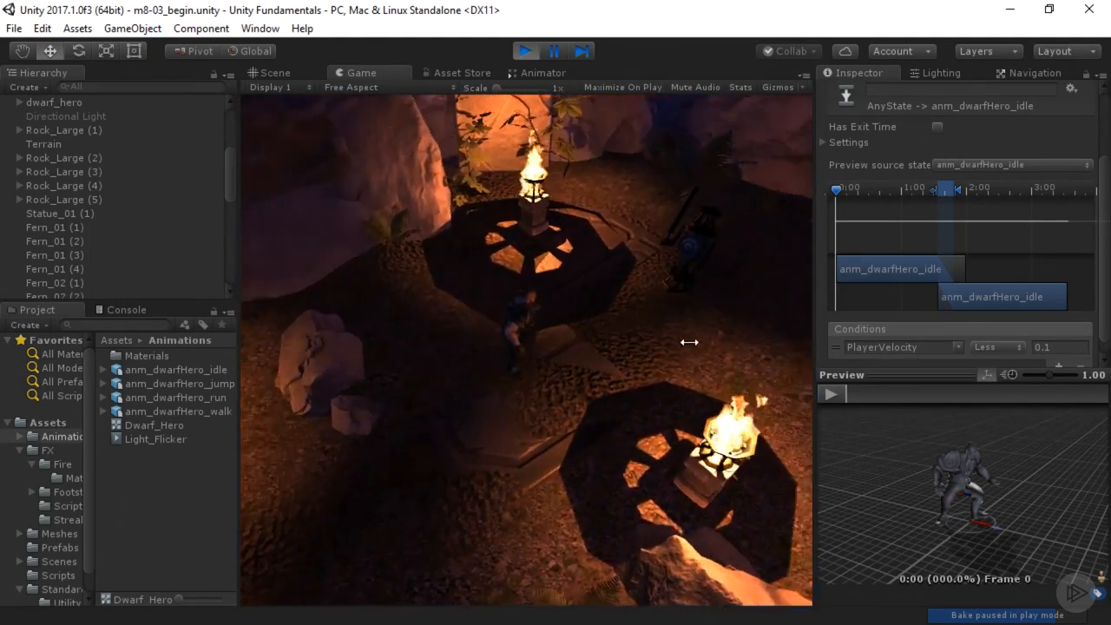
{"action": "left_click", "coordinate": [611, 384]}
{"action": "left_click", "coordinate": [305, 360]}
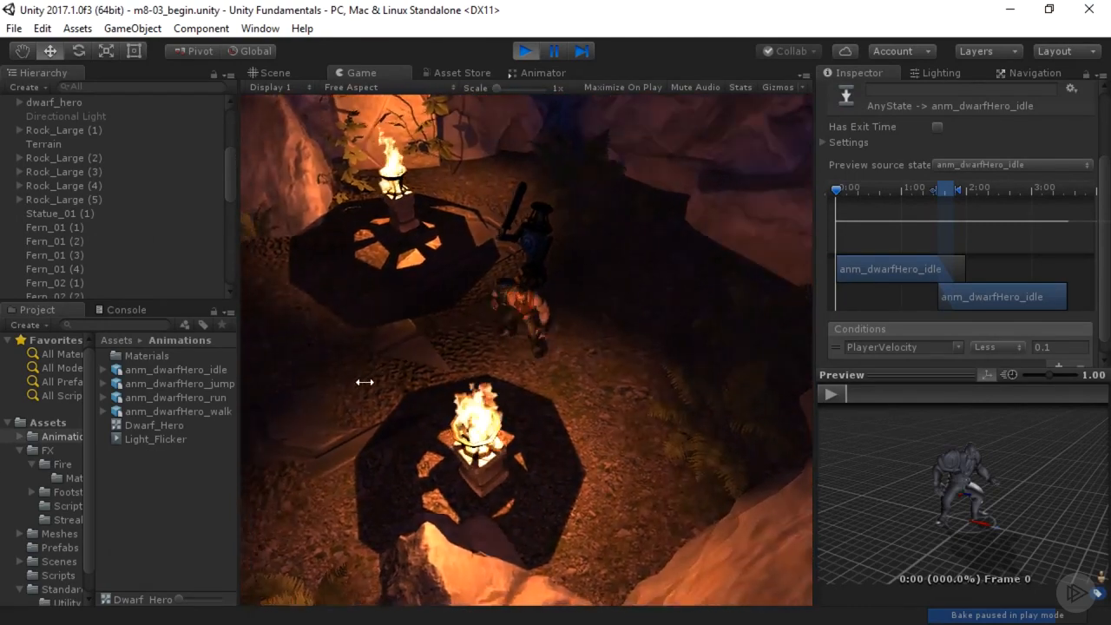
{"action": "left_click", "coordinate": [348, 473]}
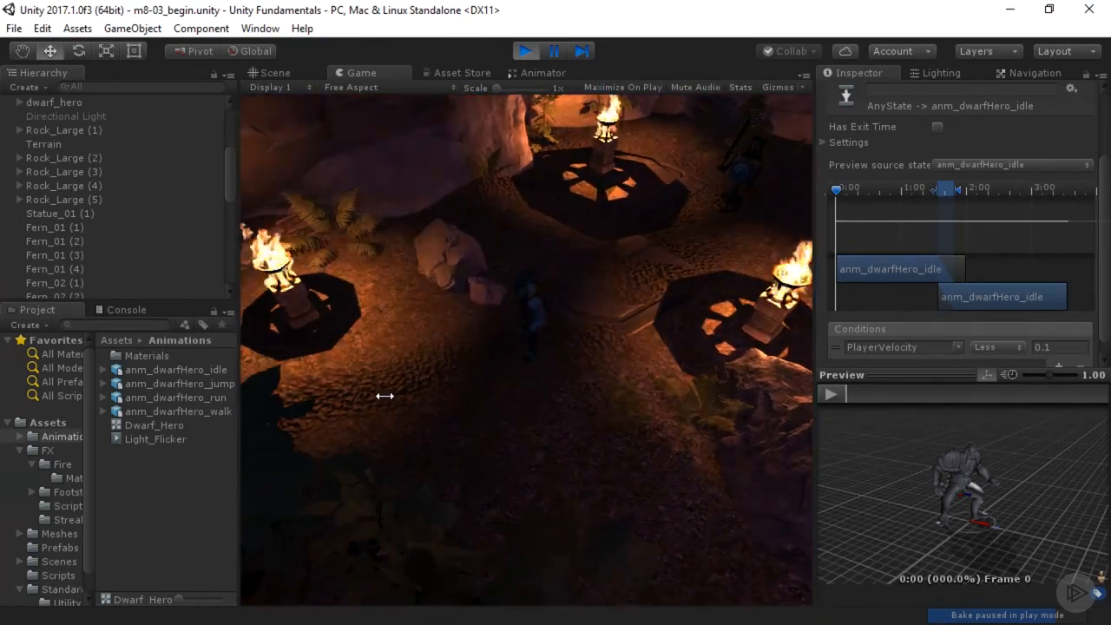
{"action": "left_click", "coordinate": [599, 288]}
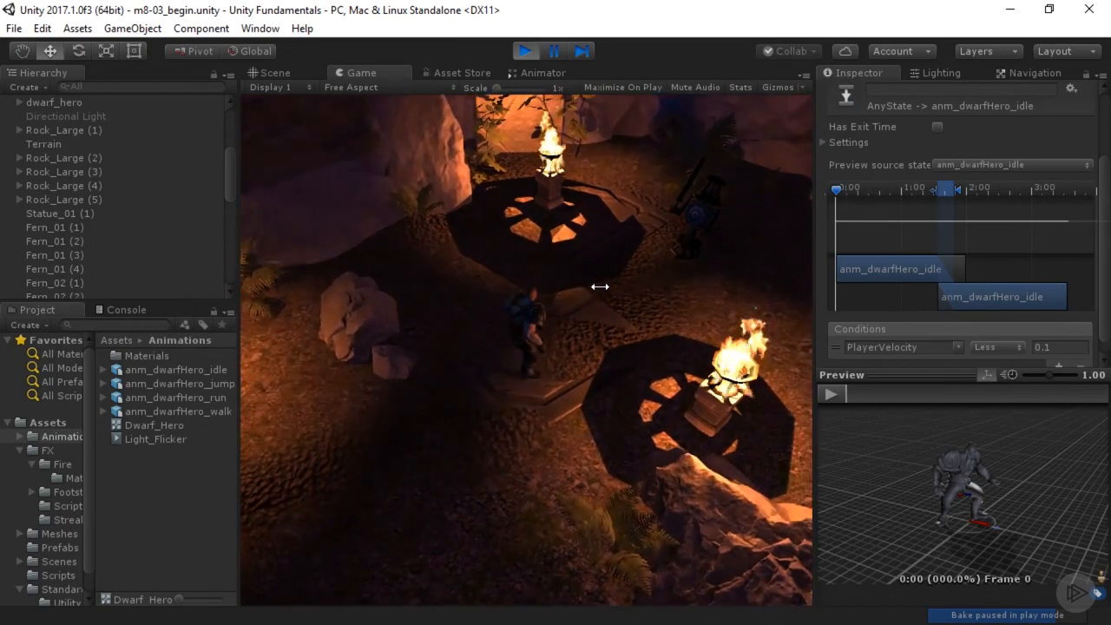